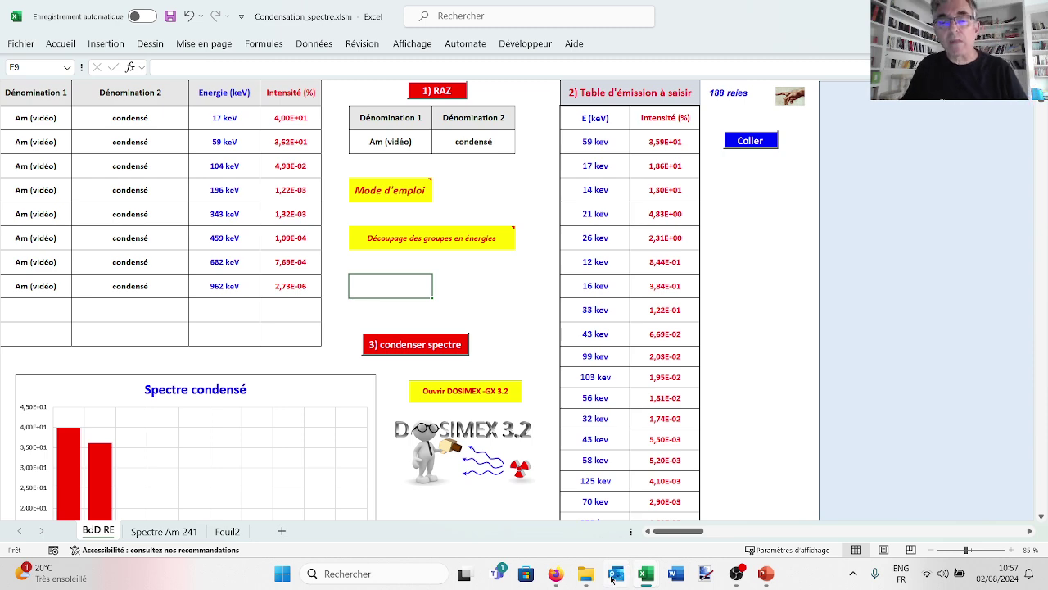
Switch to the DOSIMEX_GX_3_2 workbook and start a gamma and X dose-rate calculation with the Ponctuelle source geometry
mouse_move(645, 575)
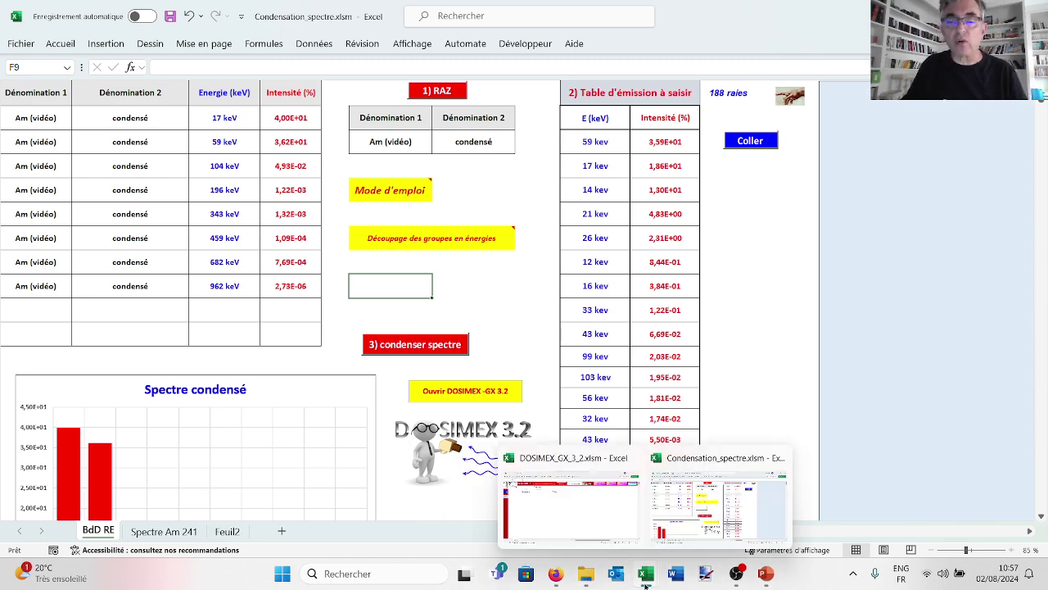
left_click(599, 517)
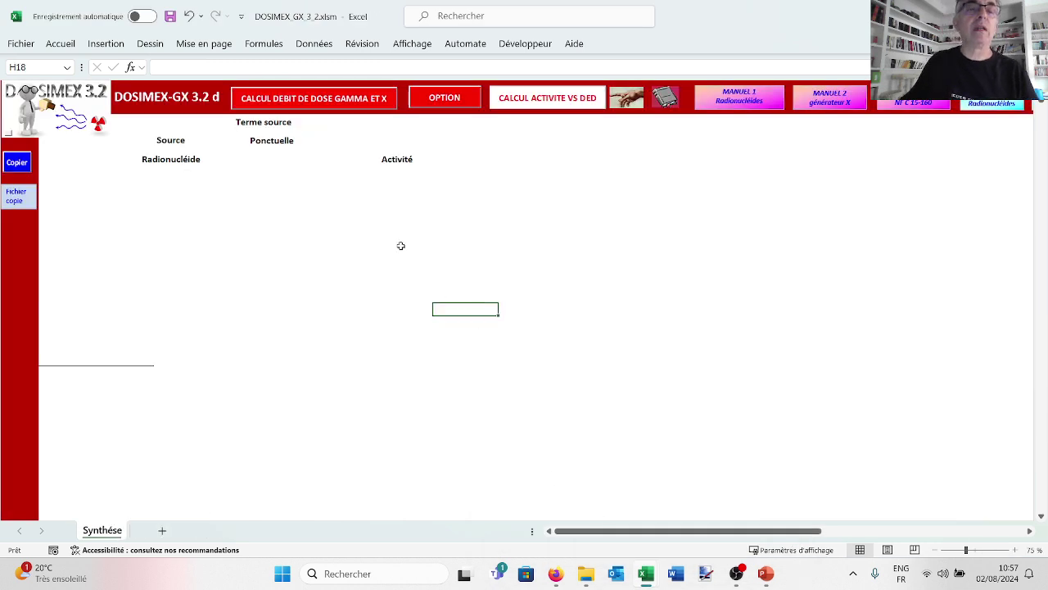
left_click(334, 100)
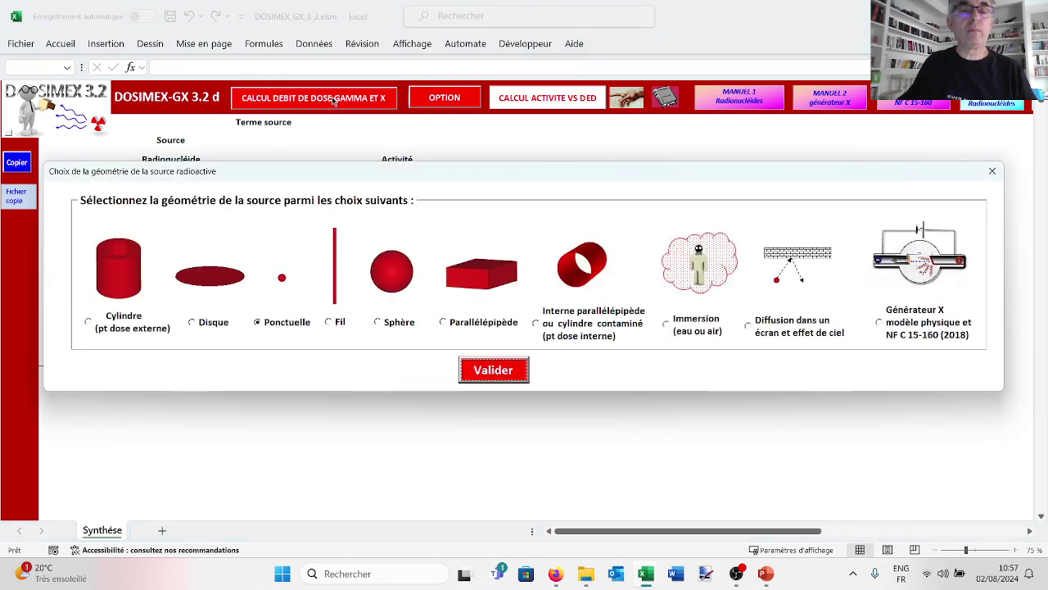
left_click(492, 370)
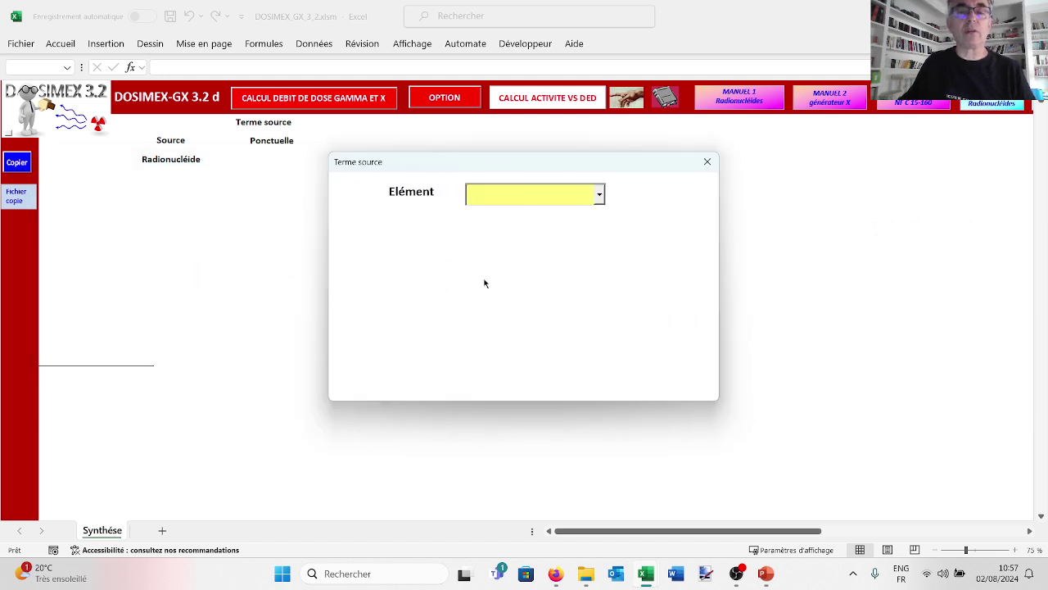
Look through the element list to its end, and view the mass numbers offered for Am
left_click(599, 194)
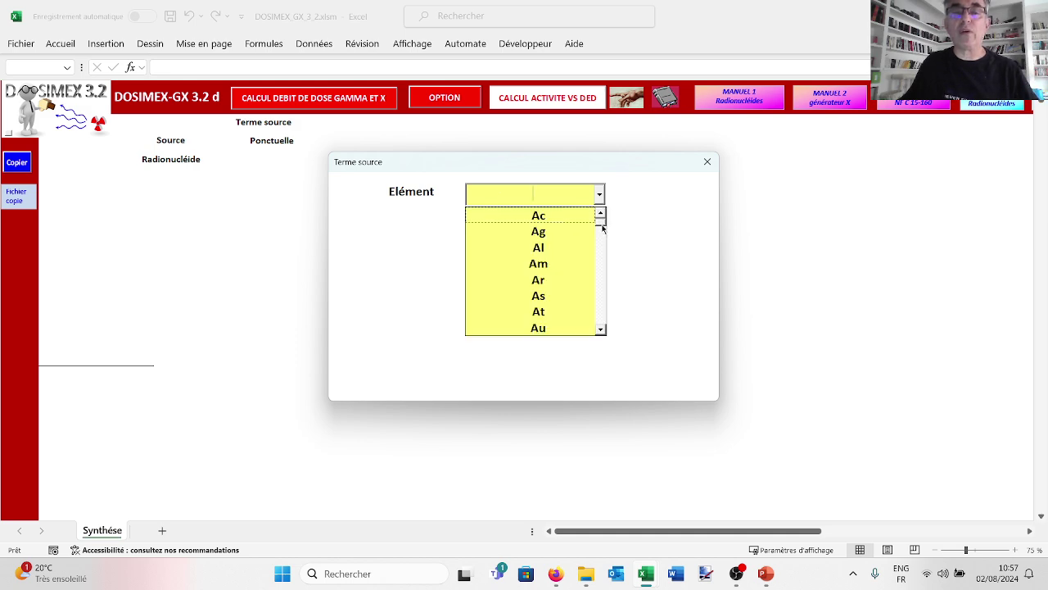
left_click_drag(602, 226, 601, 326)
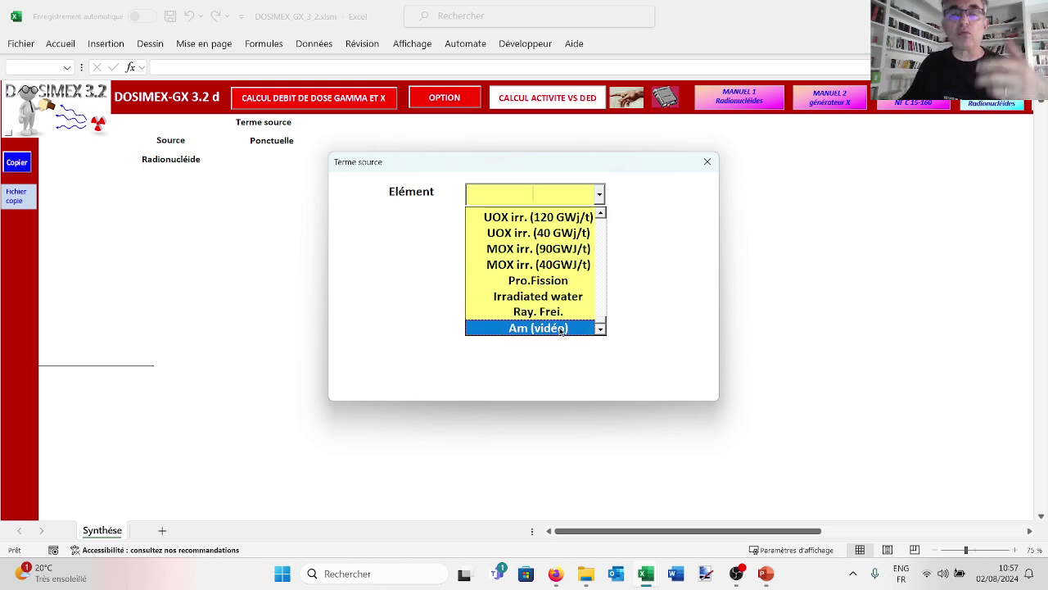
left_click_drag(602, 326, 597, 219)
left_click(549, 195)
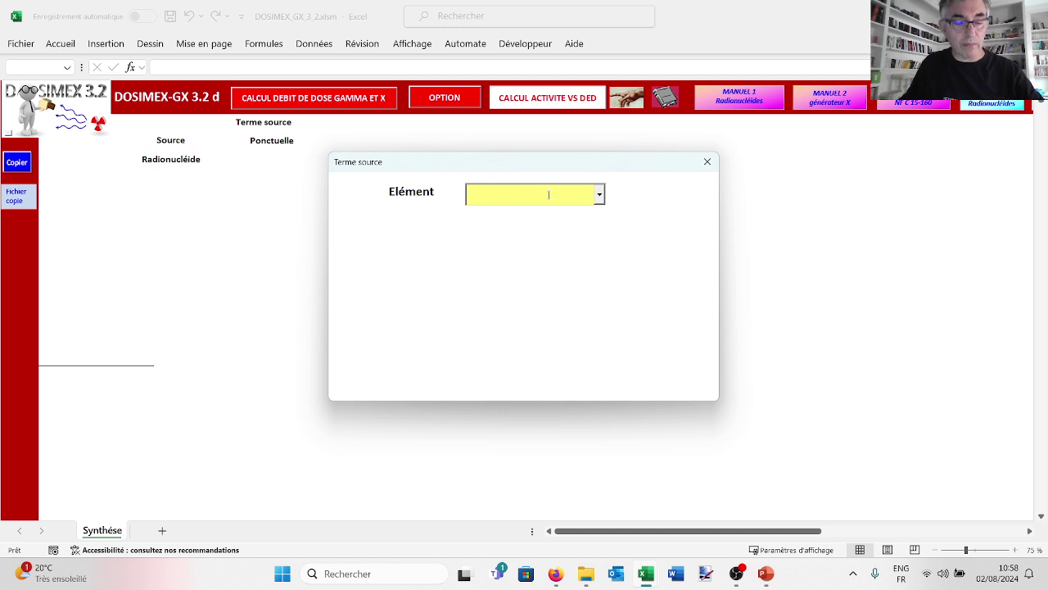
type("Am")
left_click(618, 253)
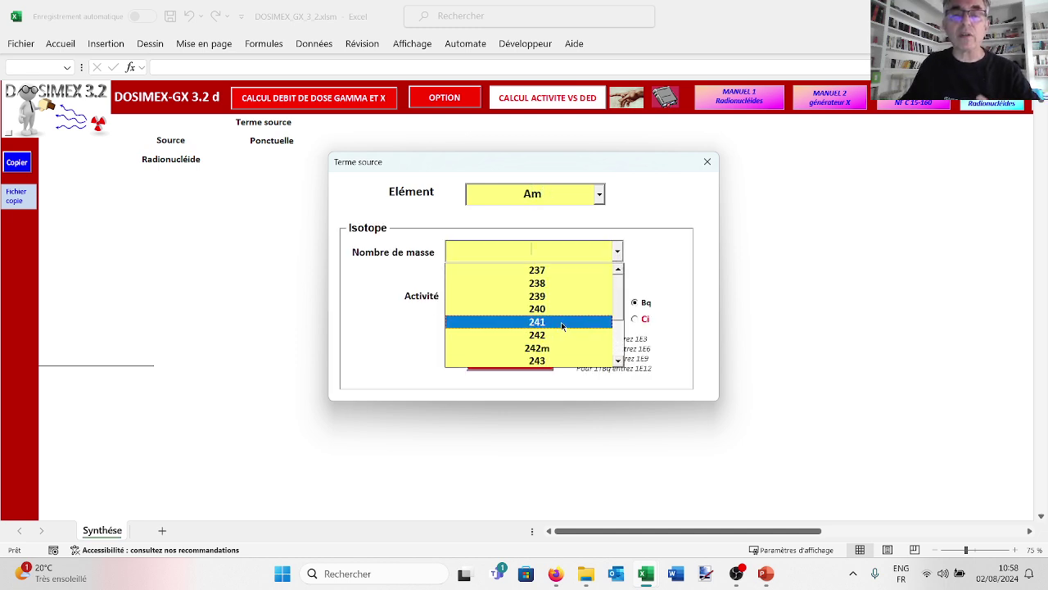
Define the source term as Am (vidéo), isotope 241 (14, 17, 59 keV), with an activity of 1E9 Bq
left_click(577, 190)
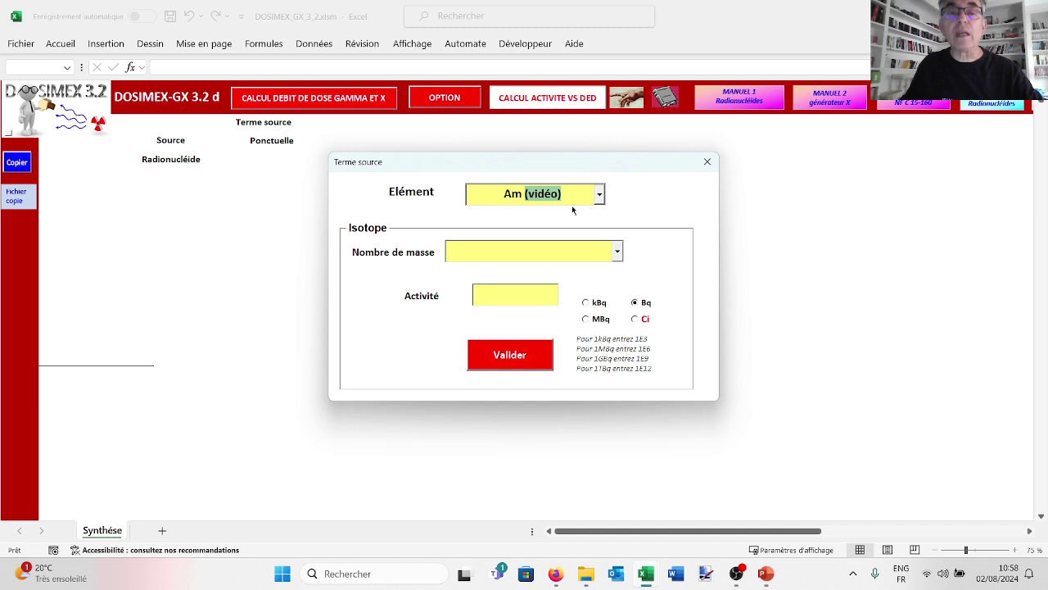
left_click(617, 255)
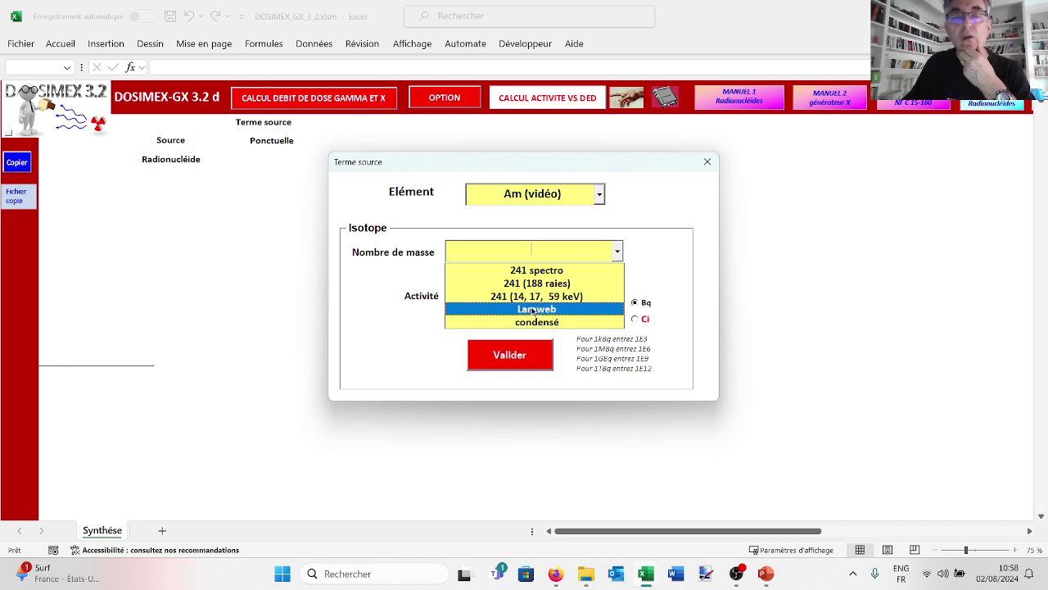
left_click(530, 297)
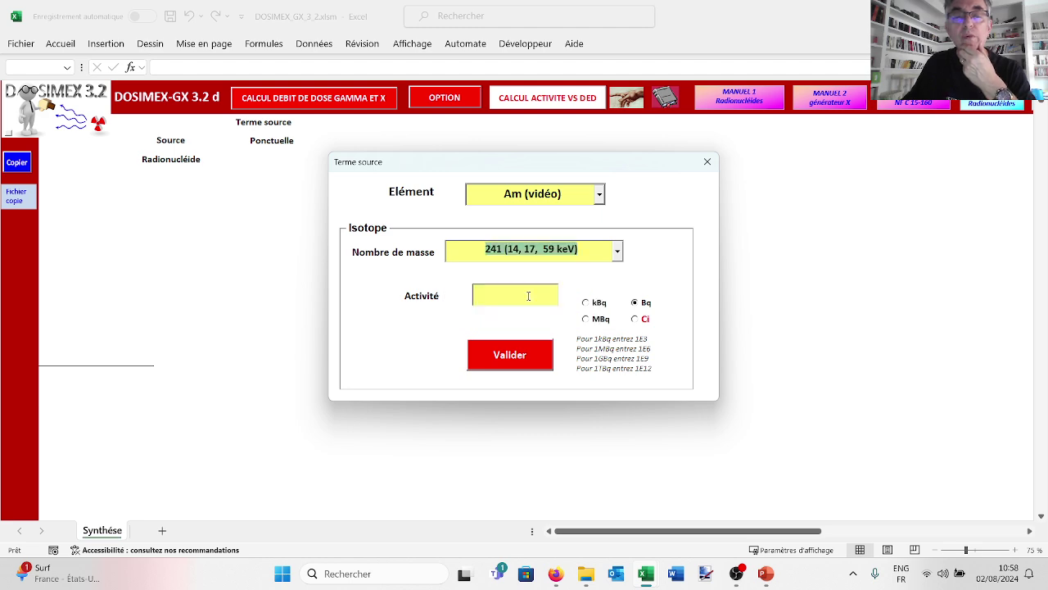
left_click(527, 296)
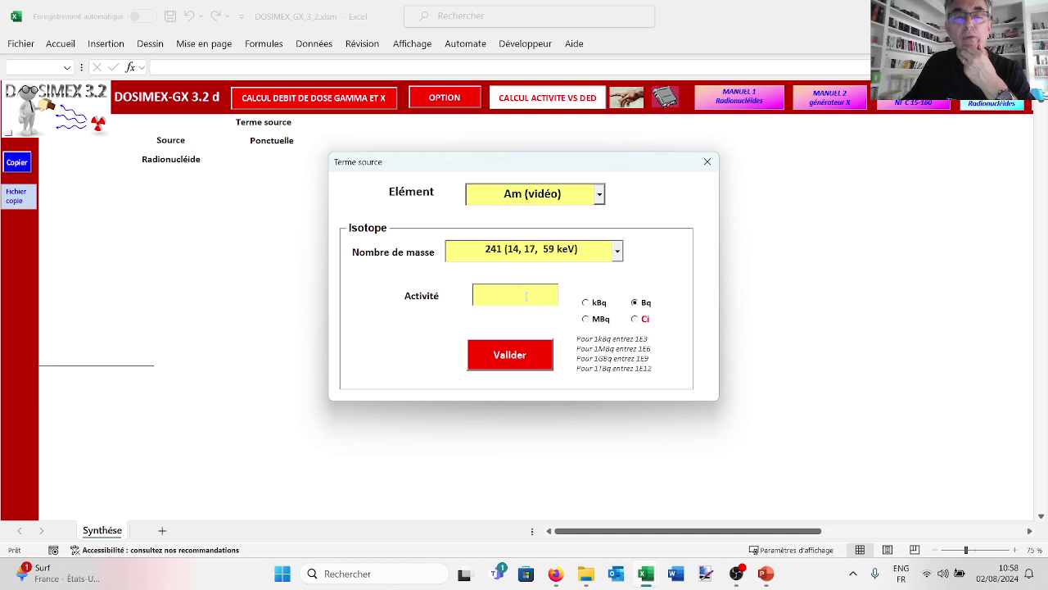
type("1E9")
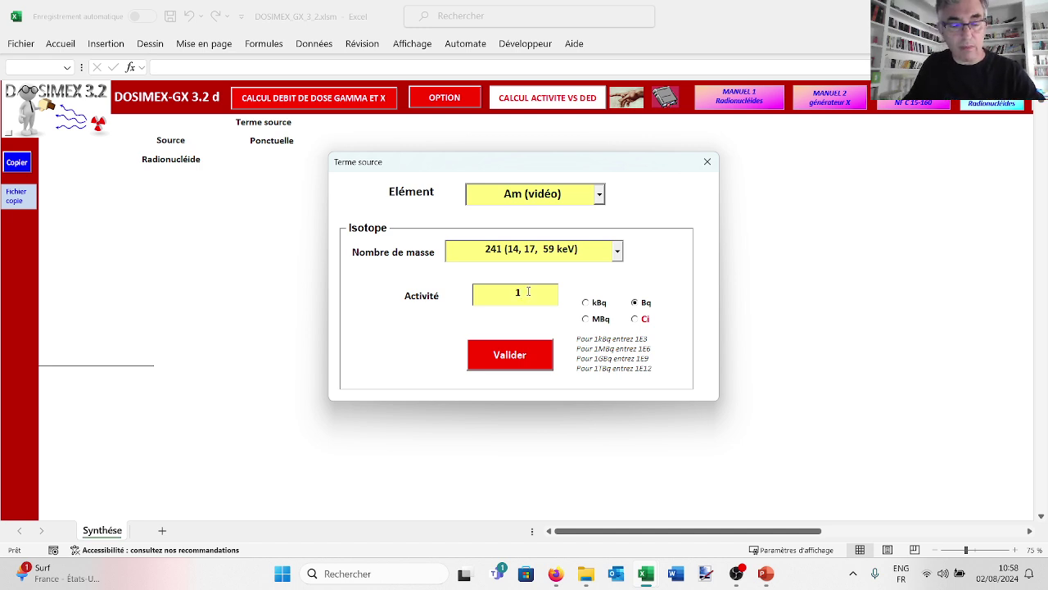
left_click(524, 354)
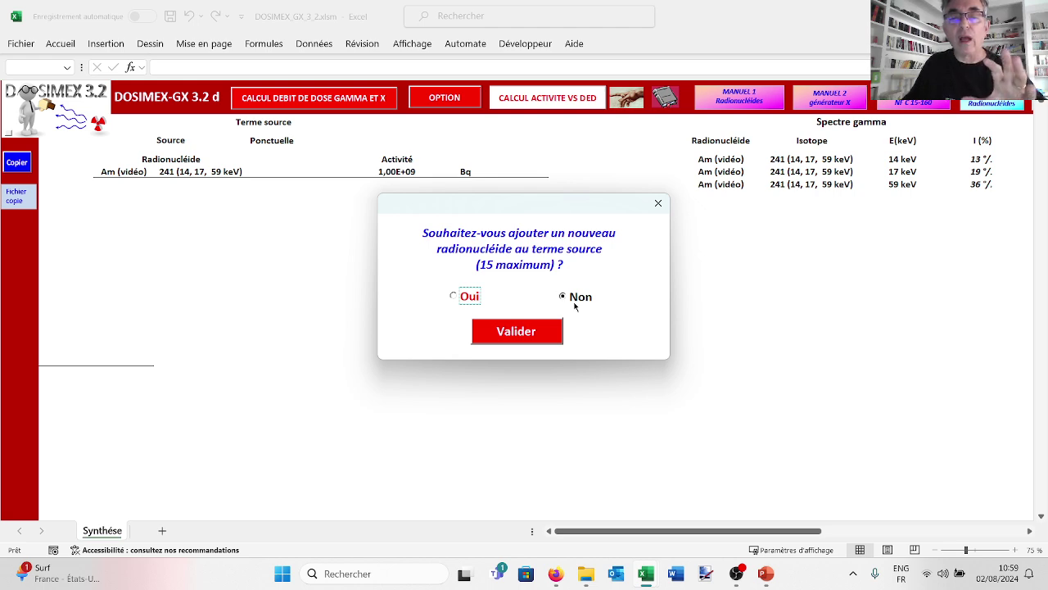
Add a second radionuclide to the source term: Am (vidéo), isotope 241 spectro, with an activity of 1E9 Bq
left_click(458, 300)
left_click(520, 332)
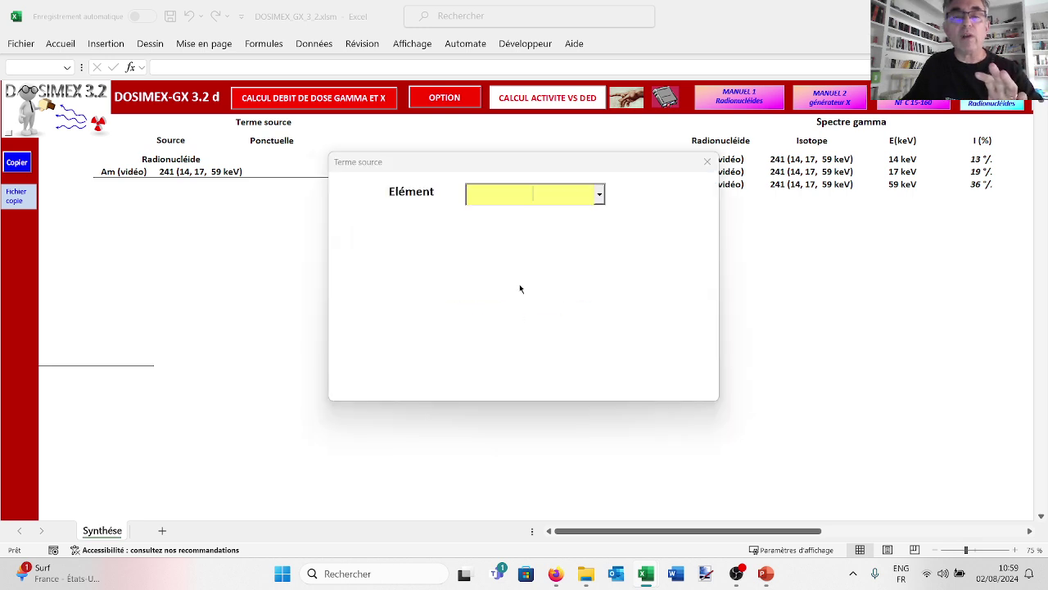
type("Am (vidéo")
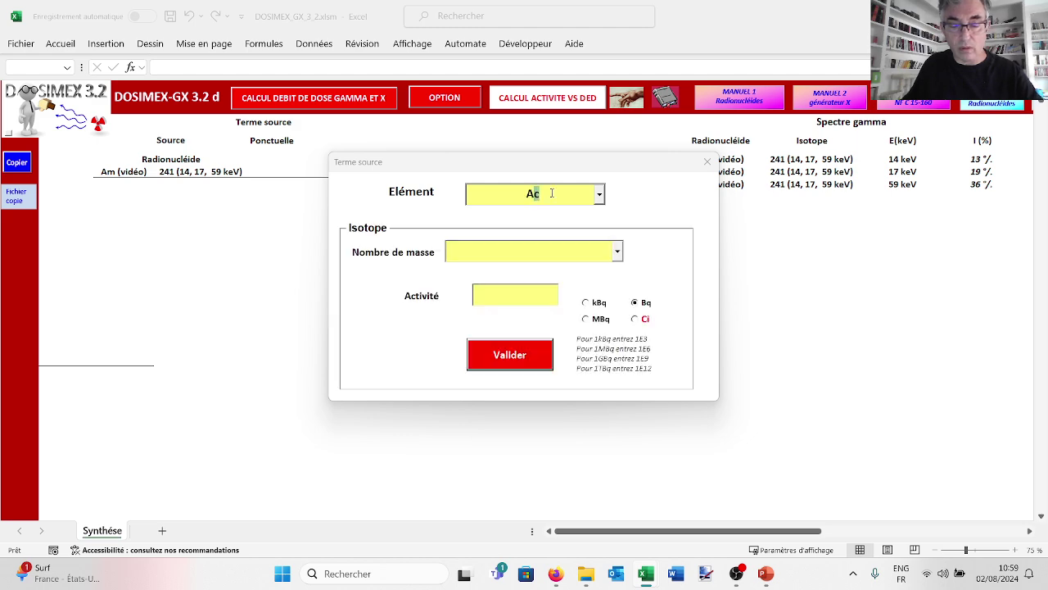
left_click(616, 258)
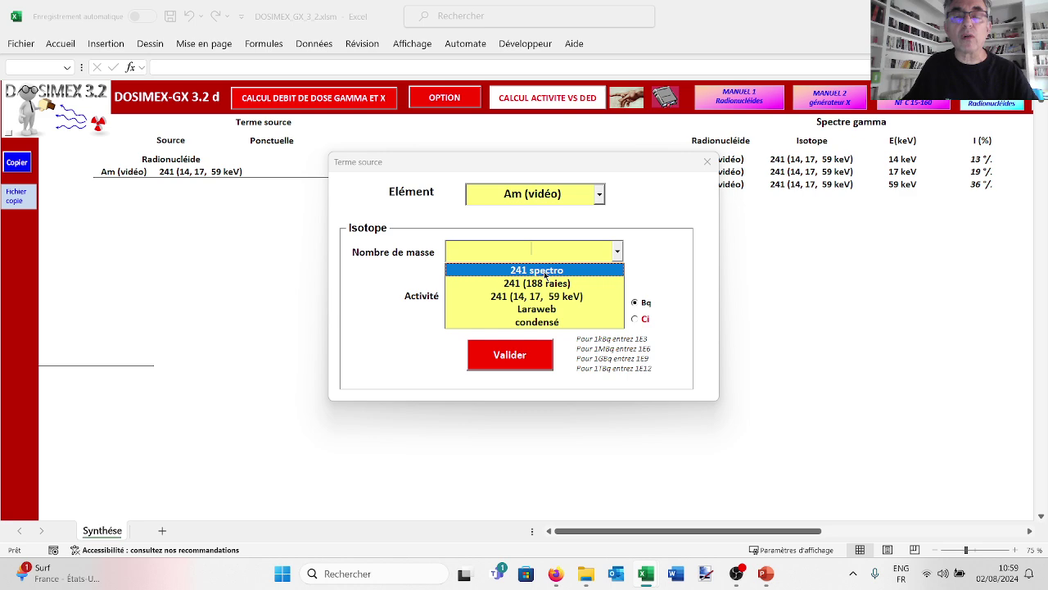
left_click(546, 273)
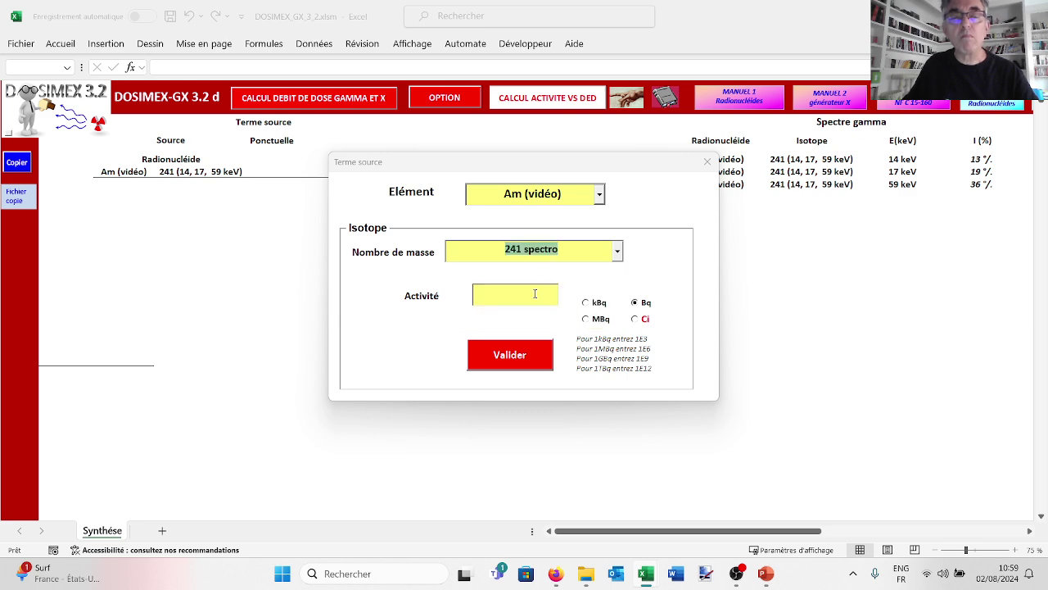
left_click(535, 294)
type("1")
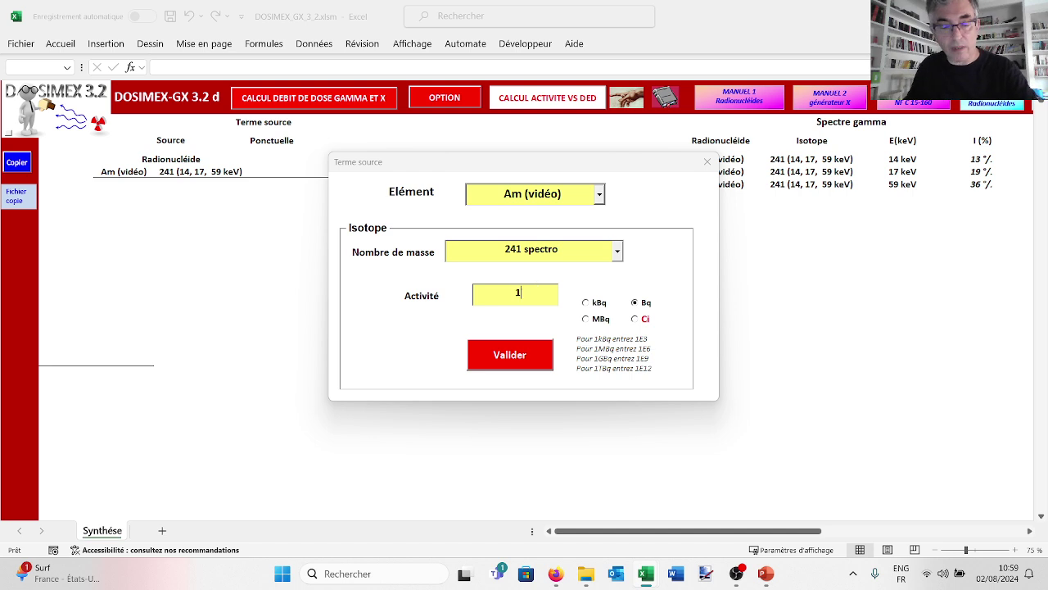
type("E9")
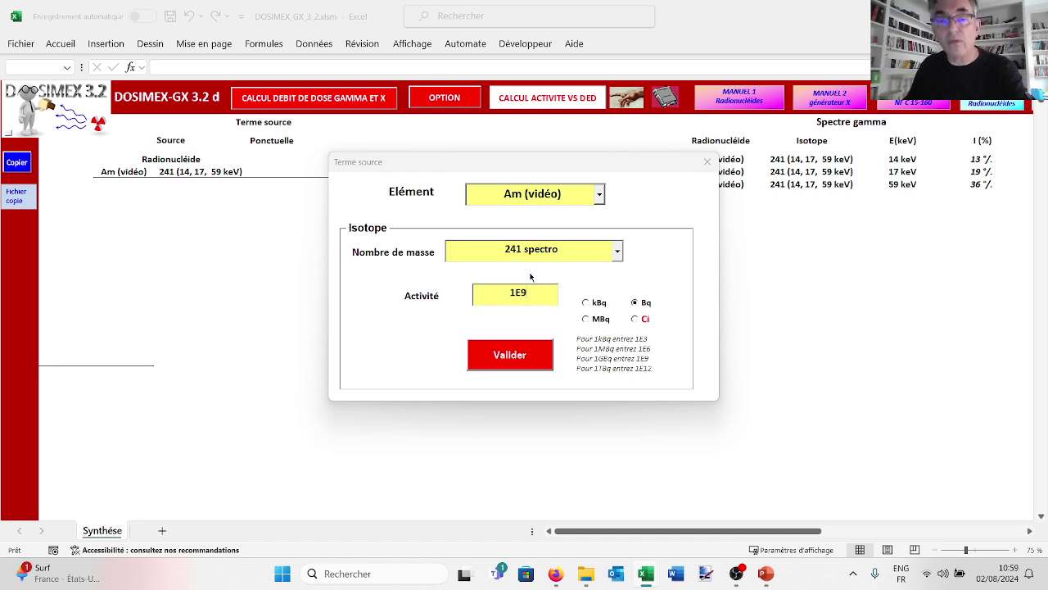
left_click(525, 348)
Add a third radionuclide to the source term: Am (vidéo), isotope Laraweb, with an activity of 1E9 Bq
left_click(455, 296)
left_click(513, 332)
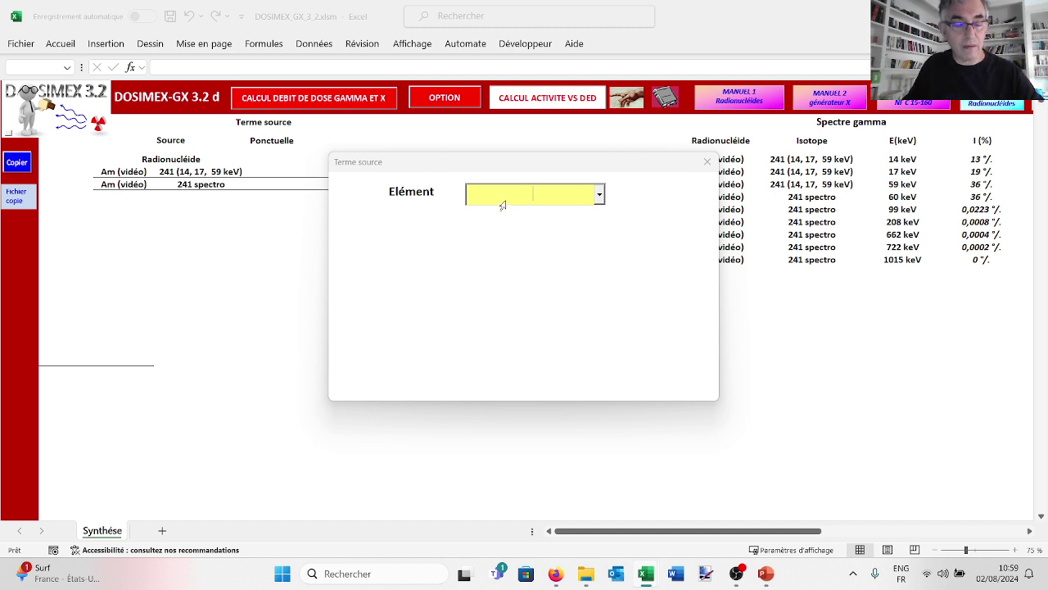
type("Am (vidéo")
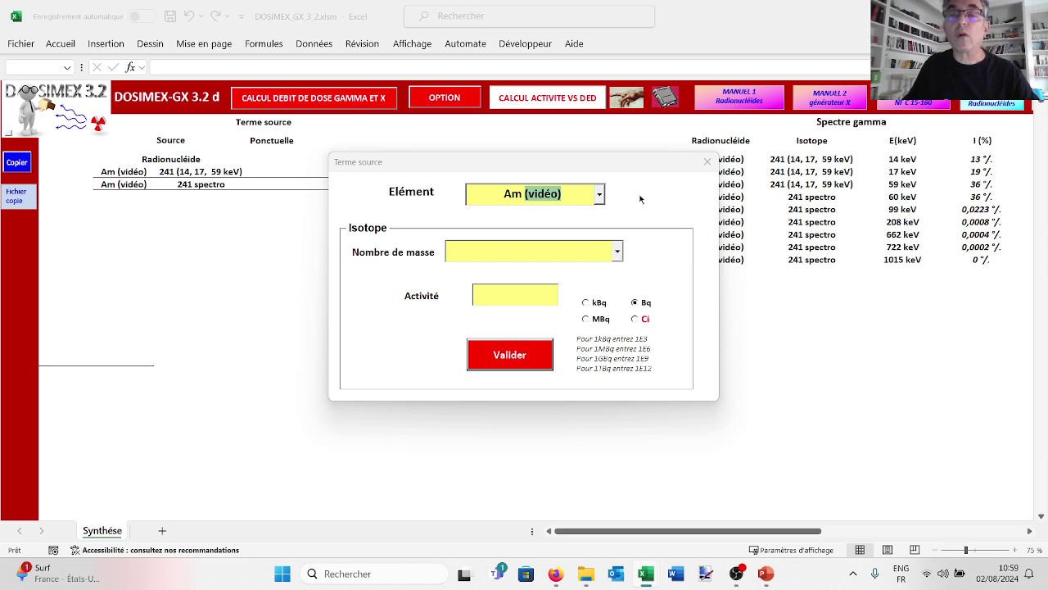
left_click_drag(635, 157, 535, 190)
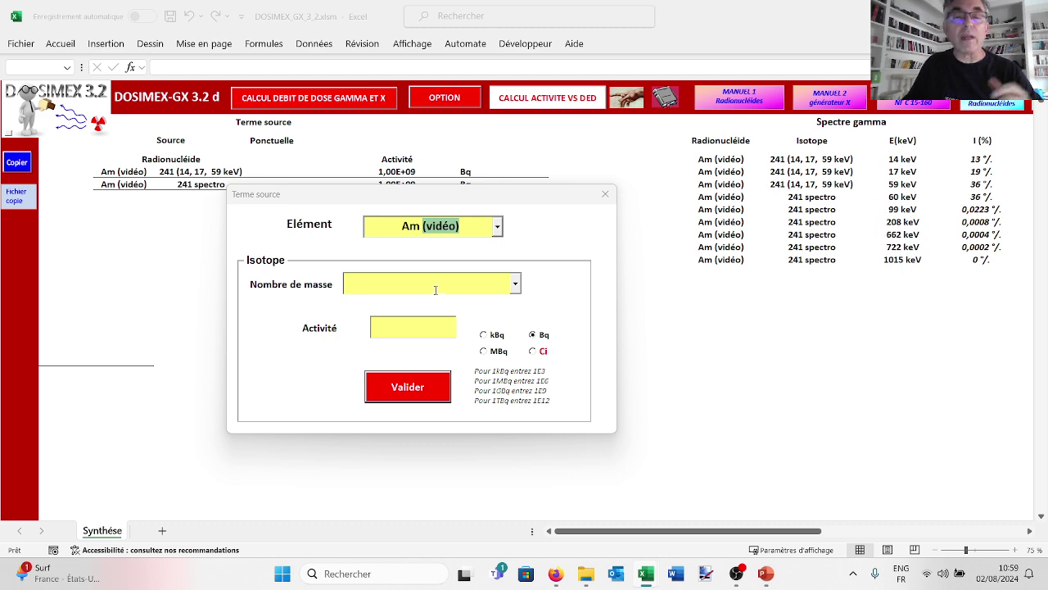
left_click(516, 286)
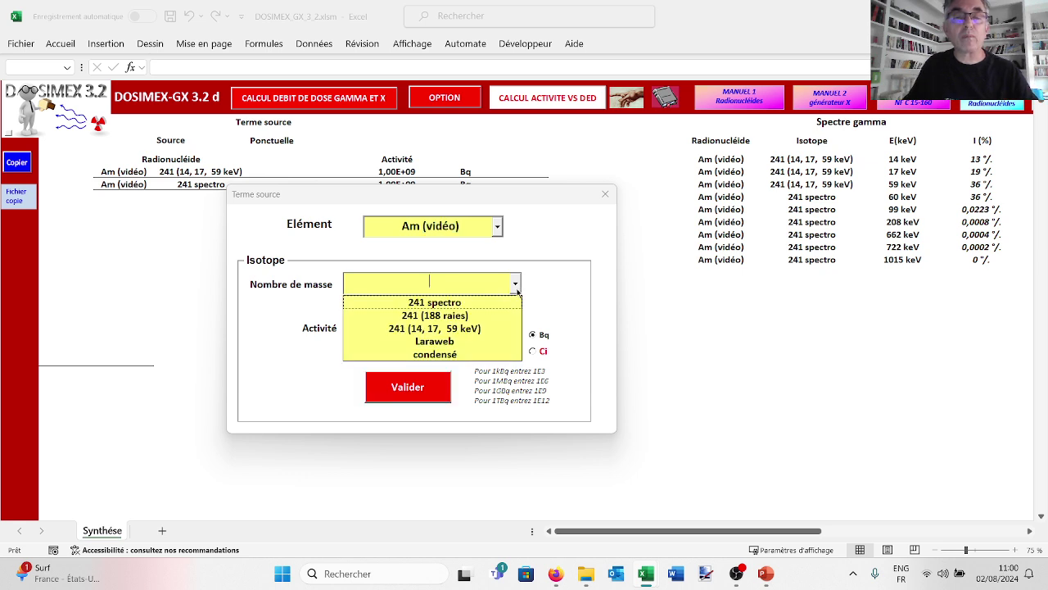
left_click(457, 342)
left_click(437, 328)
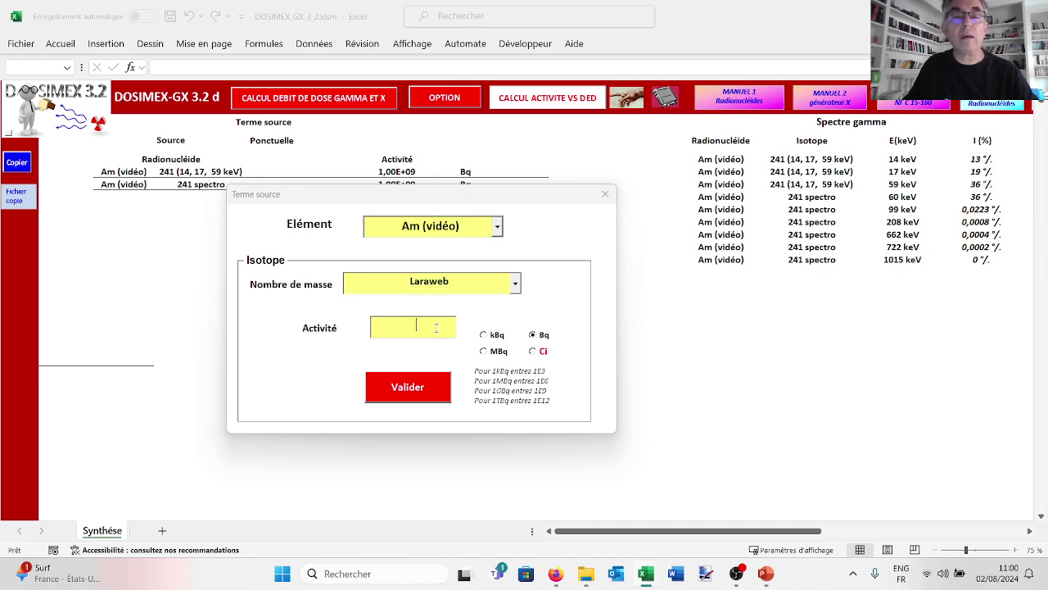
type("1E")
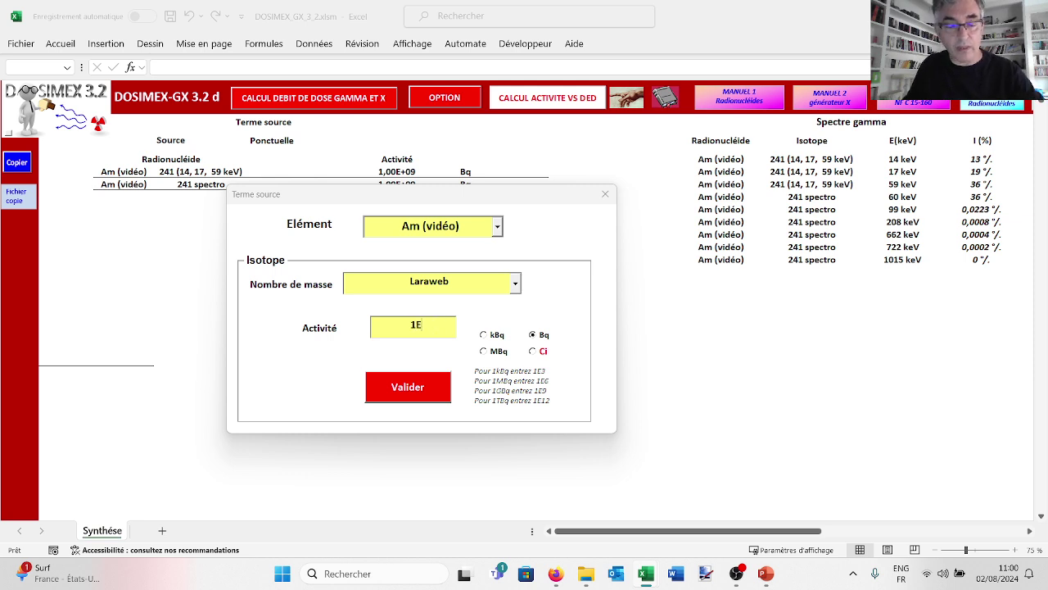
type("9")
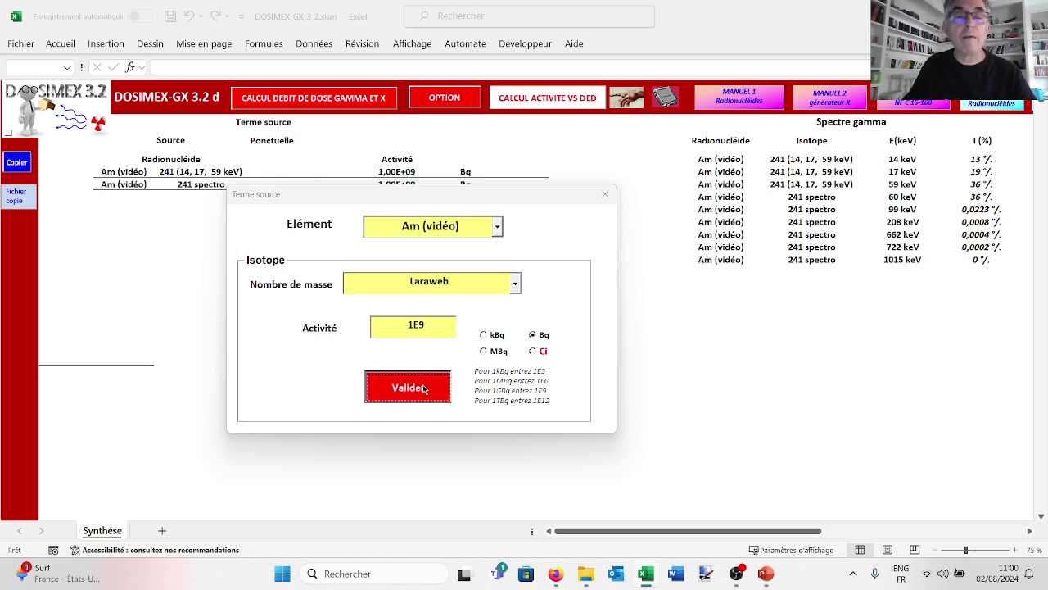
left_click(426, 389)
Add a fourth radionuclide to the source term: Am (vidéo), isotope condensé, with an activity of 1E9 Bq
left_click(453, 296)
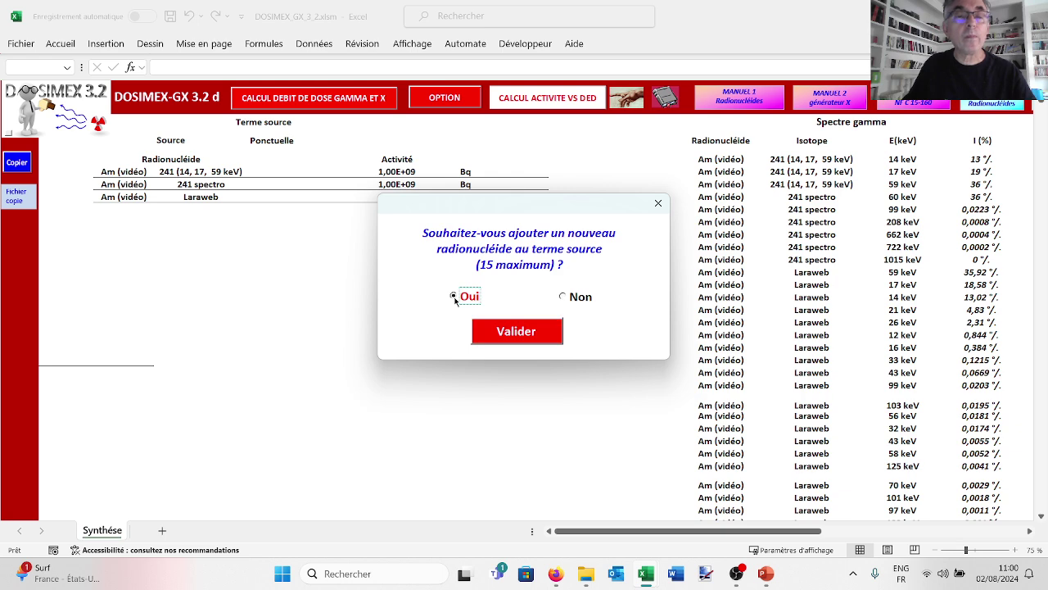
left_click(501, 332)
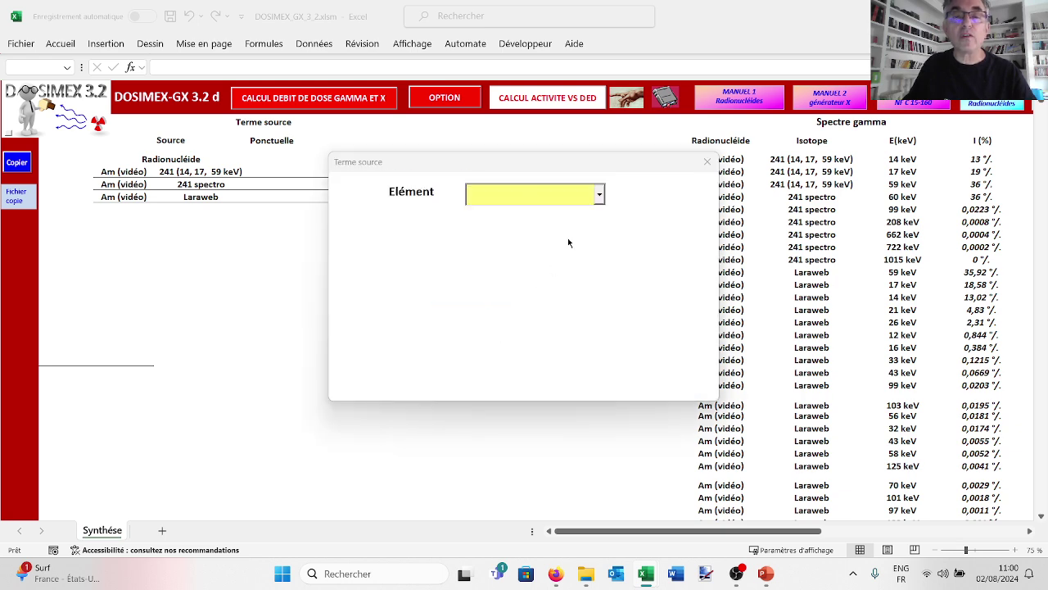
type("A")
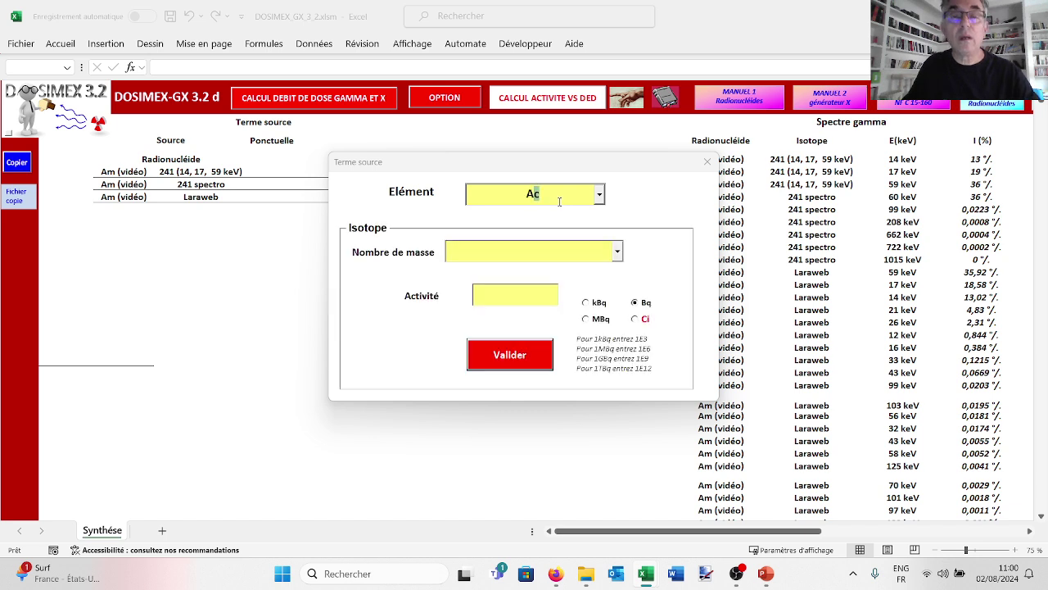
type("m (vidéo")
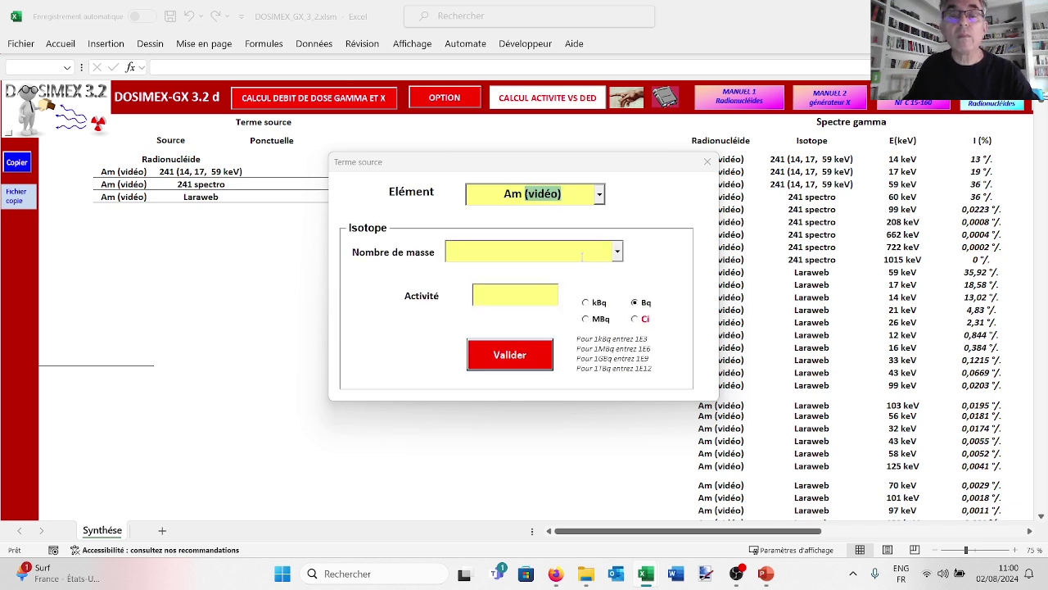
left_click(617, 253)
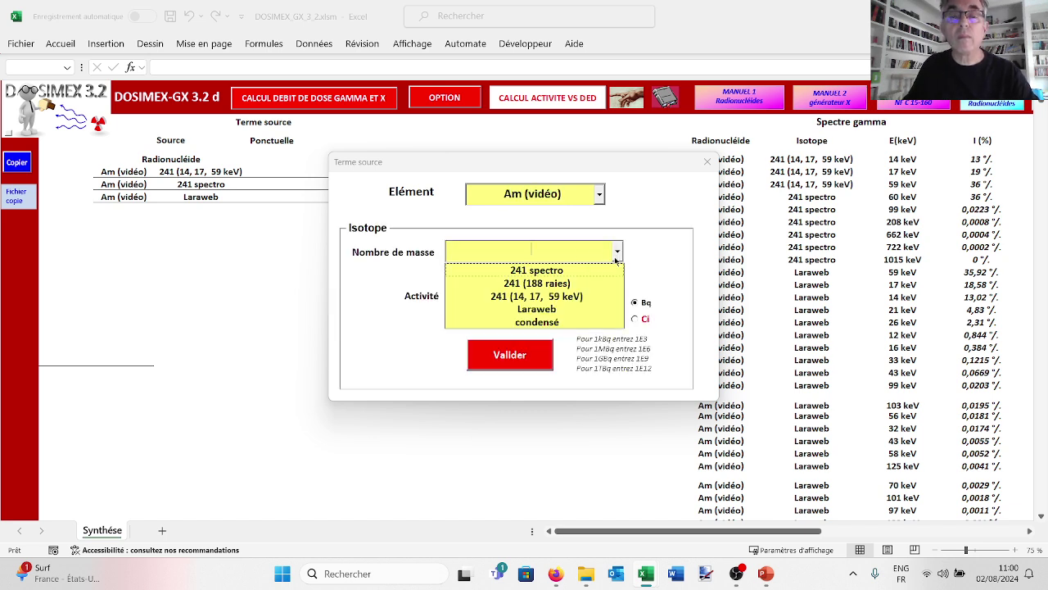
left_click(548, 323)
left_click(516, 298)
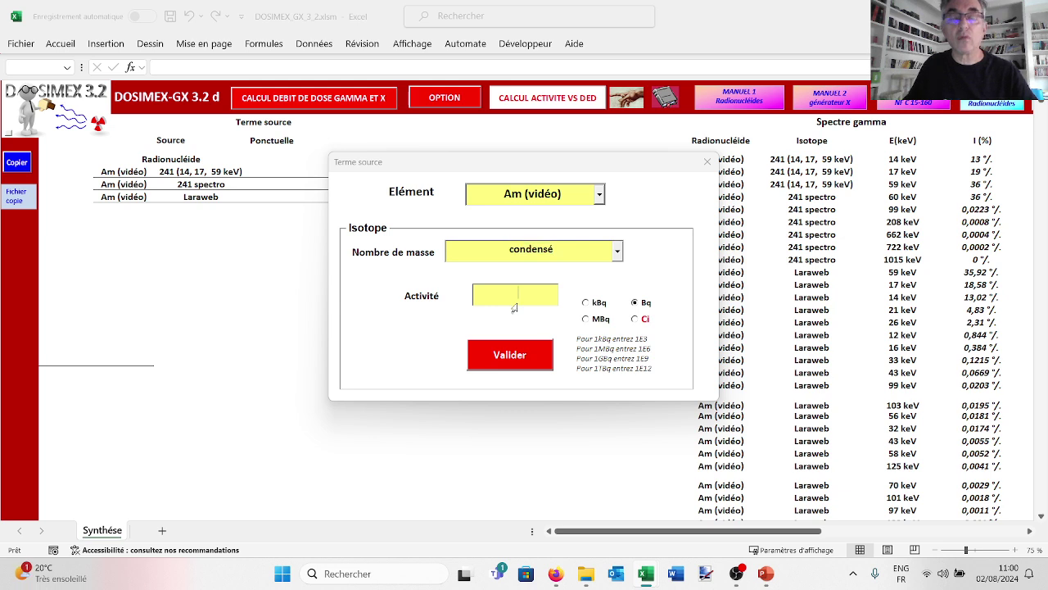
type("1E9")
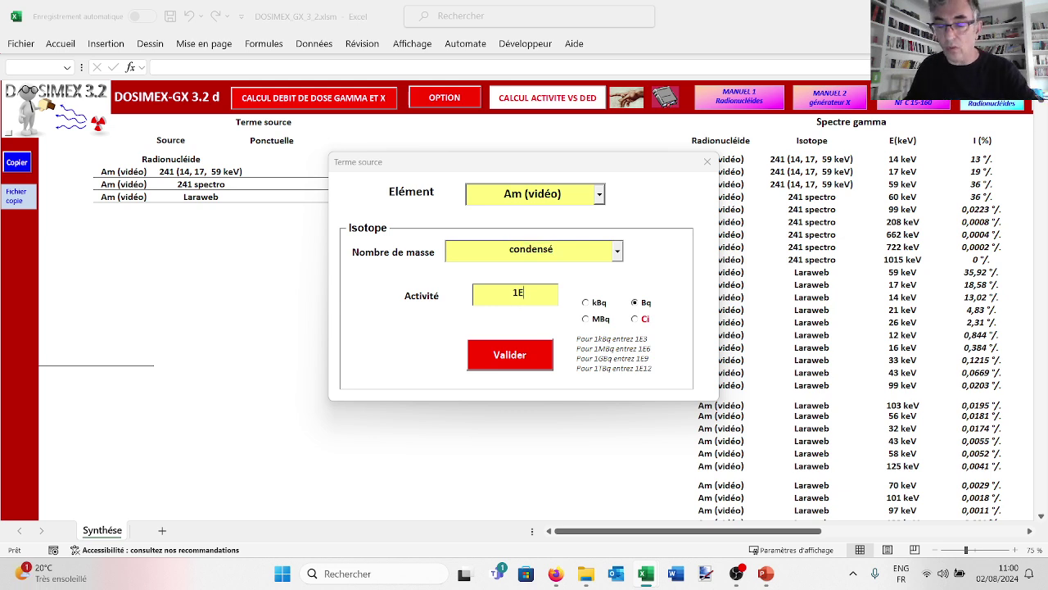
left_click(512, 361)
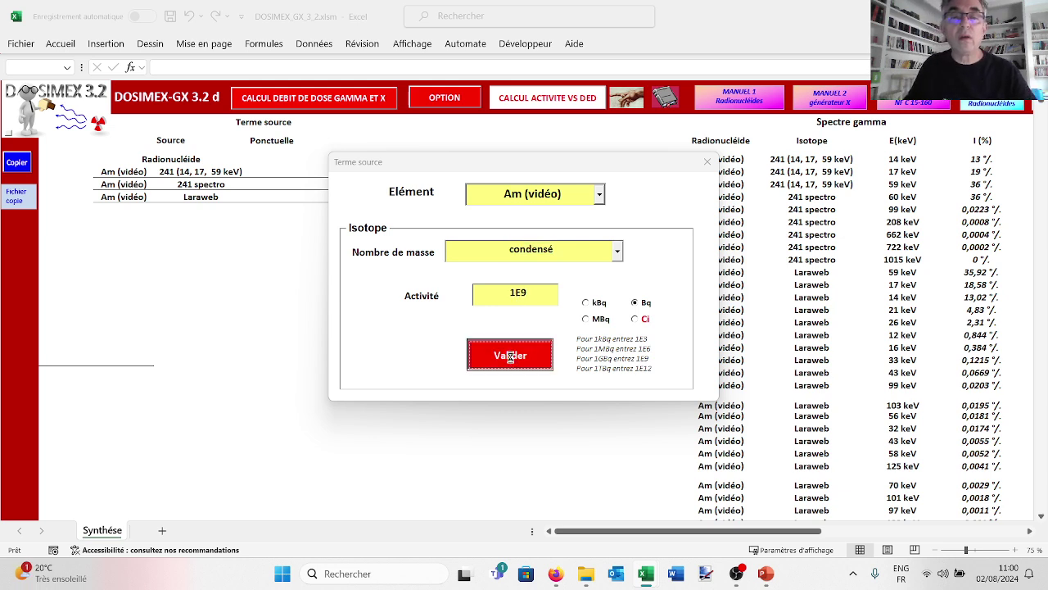
Add a fifth radionuclide to the source term: Am (vidéo), isotope 241 (188 raies), with an activity of 1E9 Bq
left_click(457, 296)
left_click(531, 335)
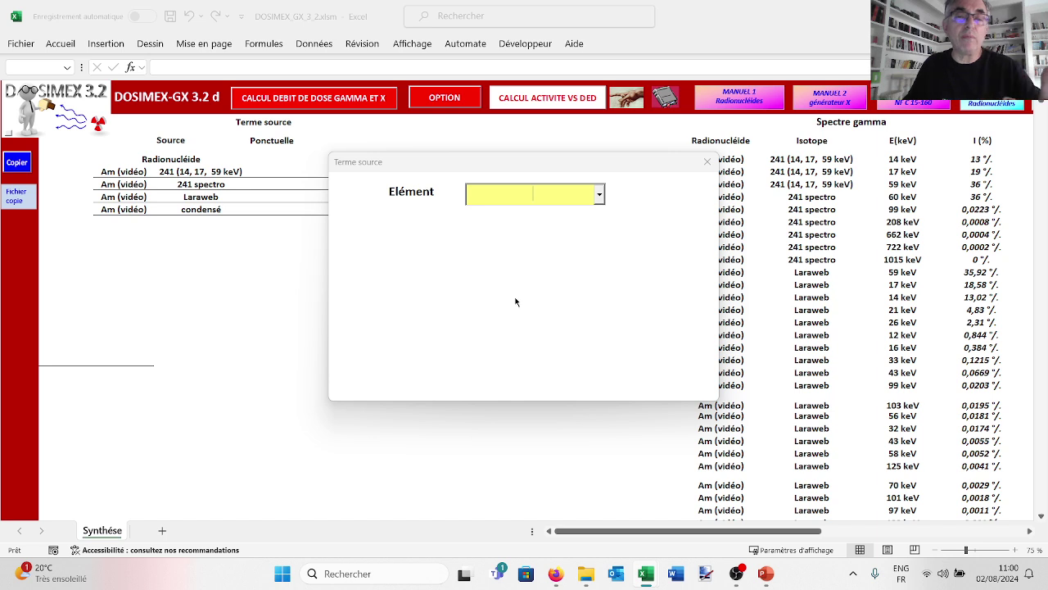
type("Am (vidéo")
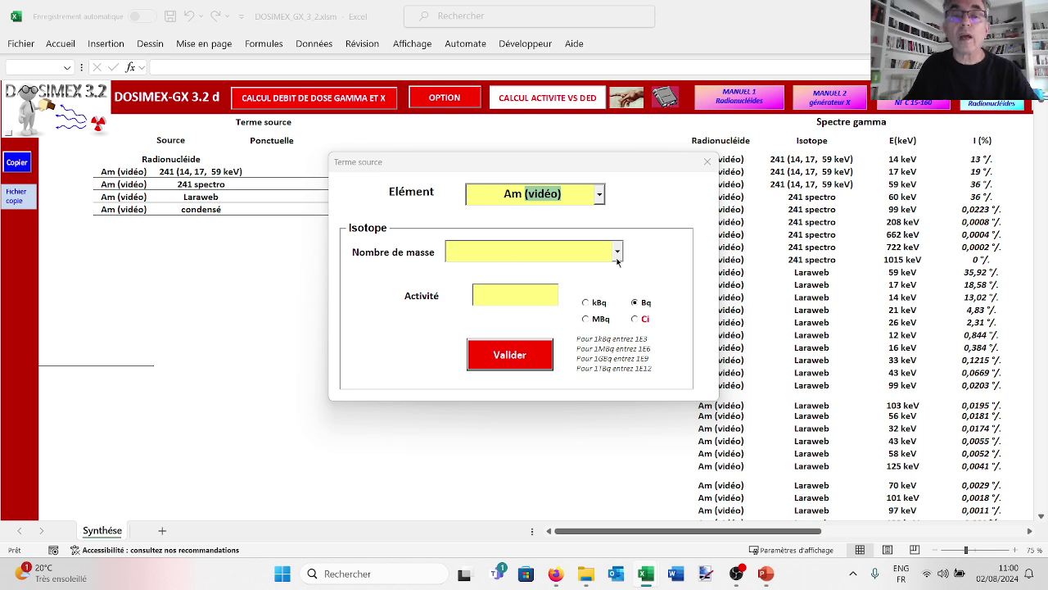
left_click(617, 254)
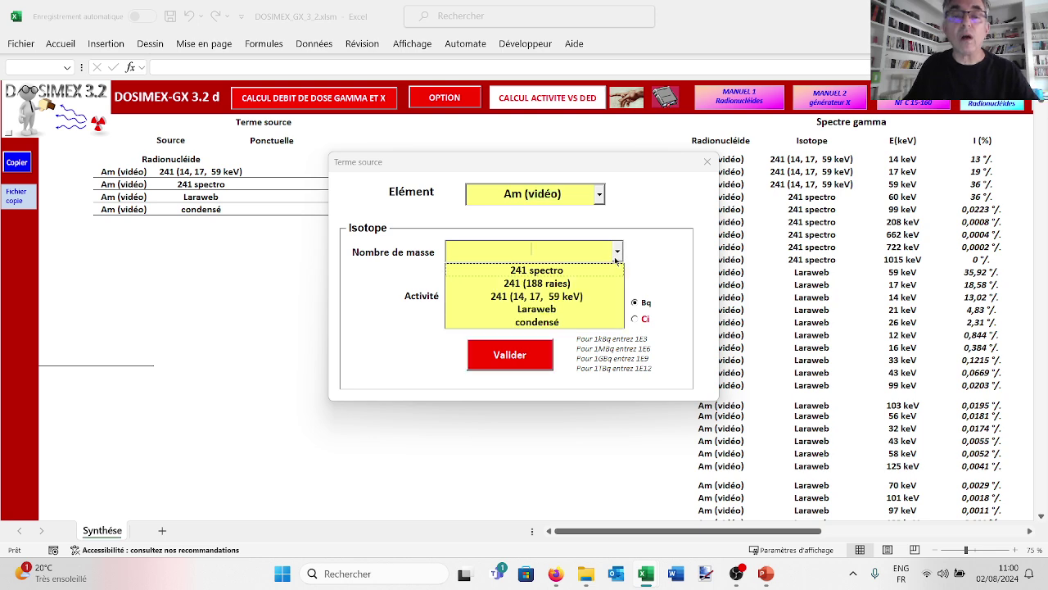
left_click(558, 284)
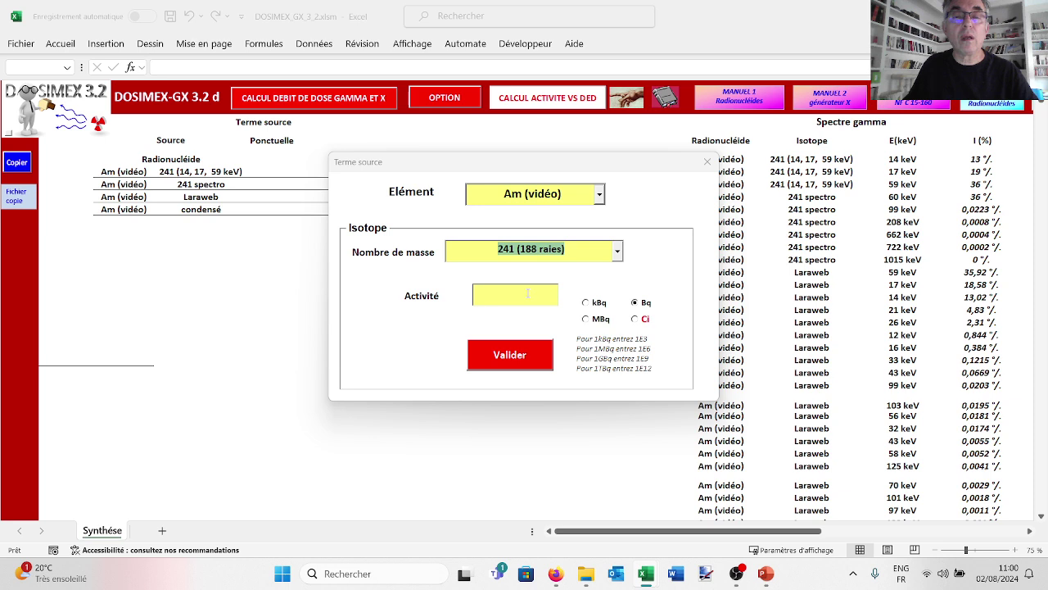
left_click(528, 293)
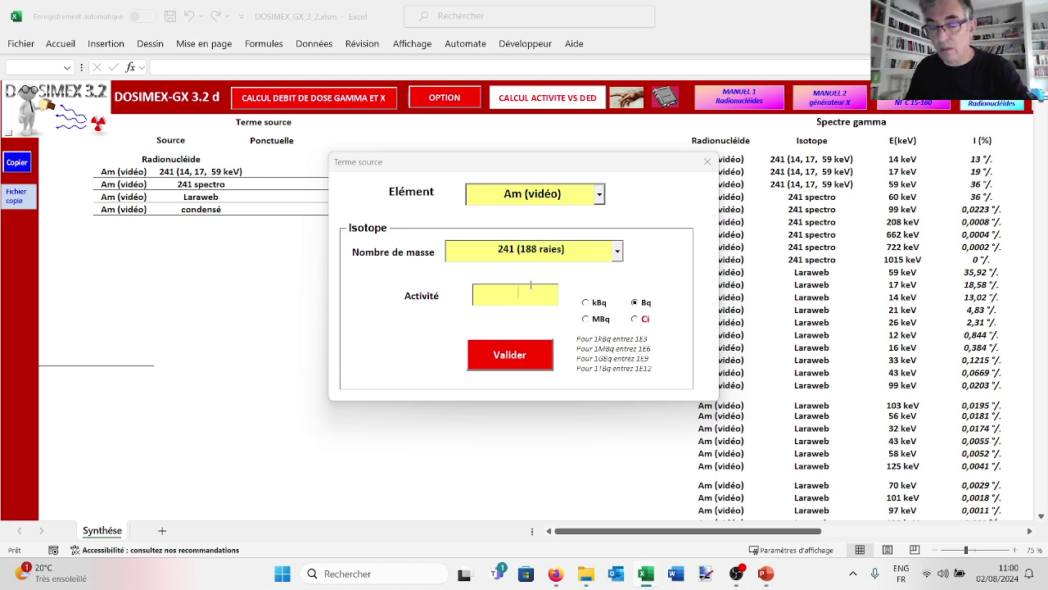
type("1E9")
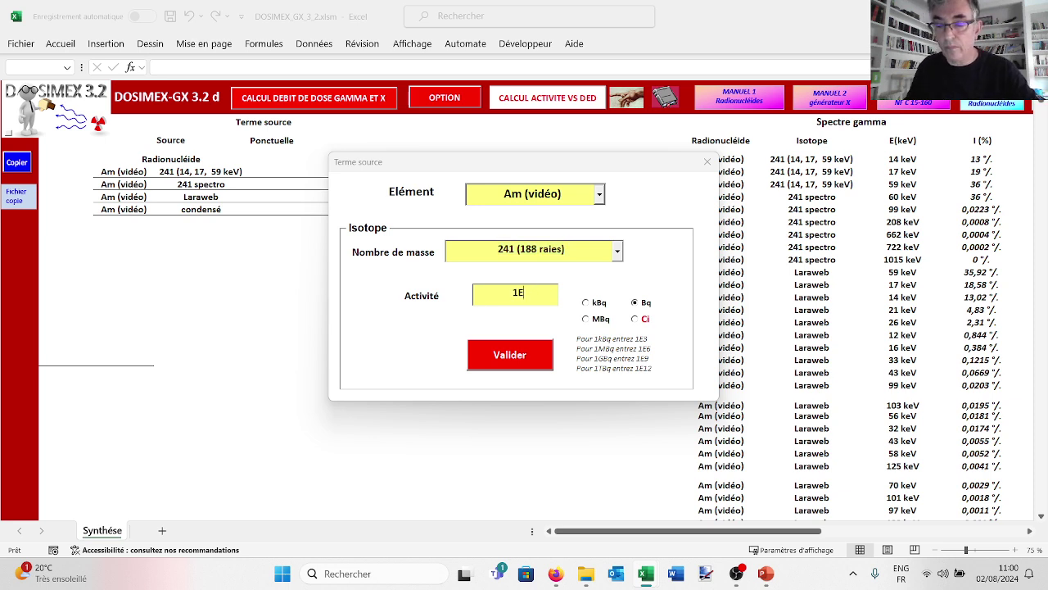
left_click(523, 358)
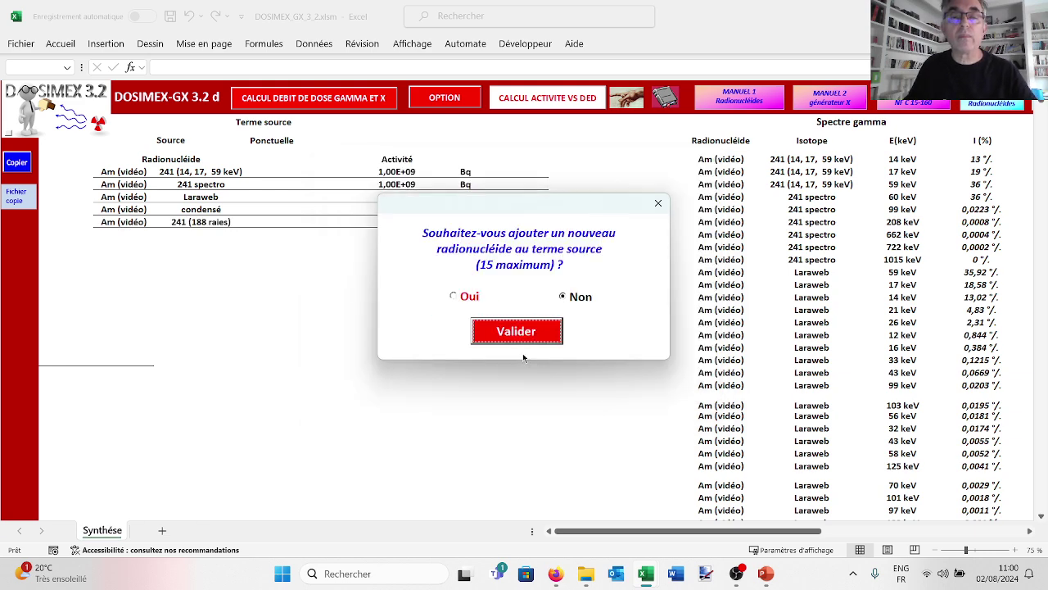
Finish the source term without another radionuclide and calculate the unshielded H*(10) dose rate at 100 cm
left_click(509, 333)
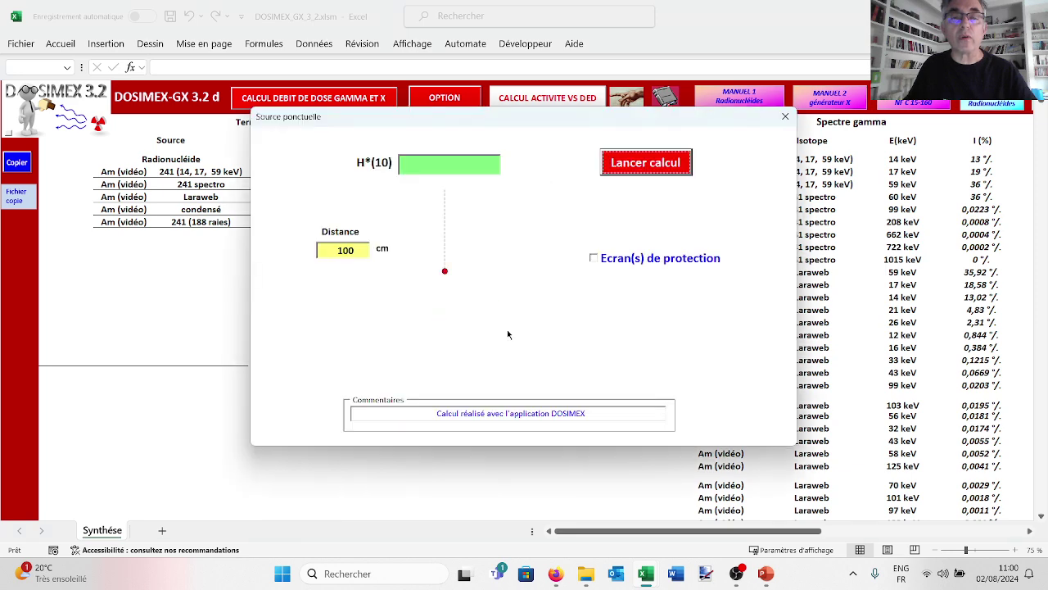
left_click_drag(536, 116, 411, 251)
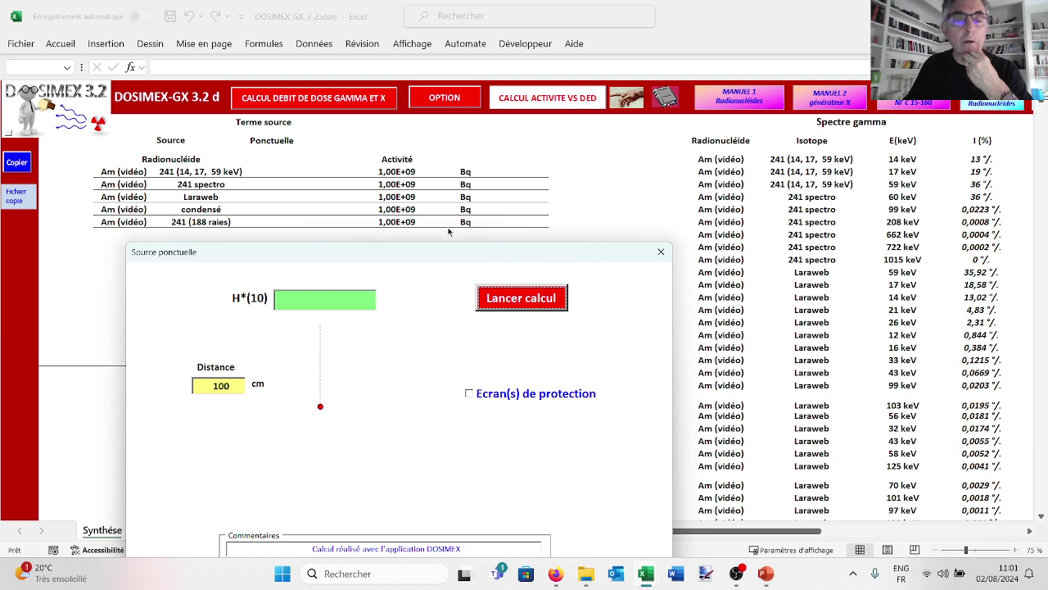
left_click(516, 299)
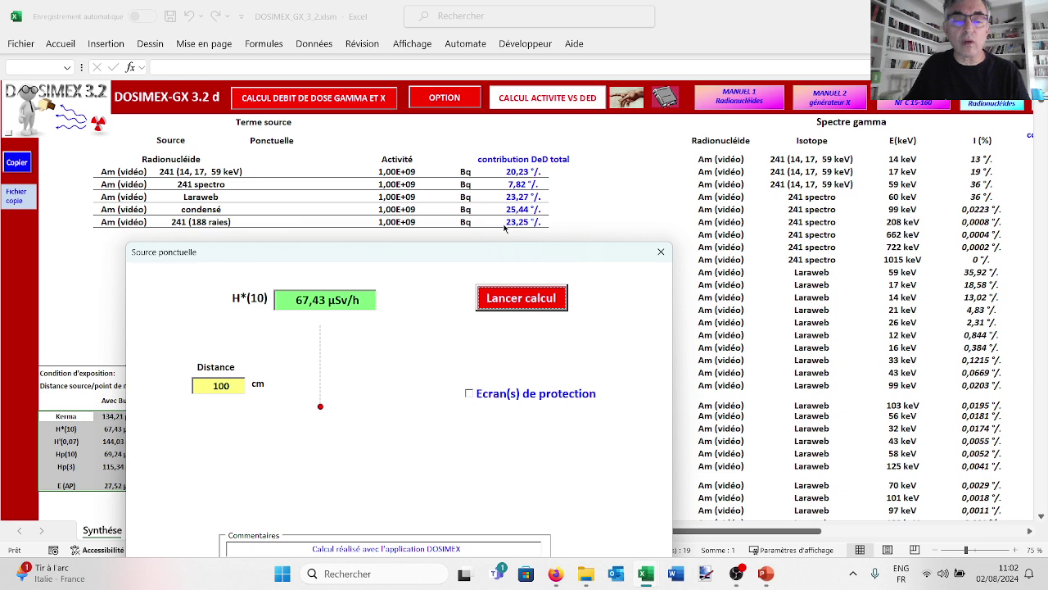
Add a protective screen of Plomb, 0,1 cm thick, and calculate the shielded dose rate
left_click(473, 396)
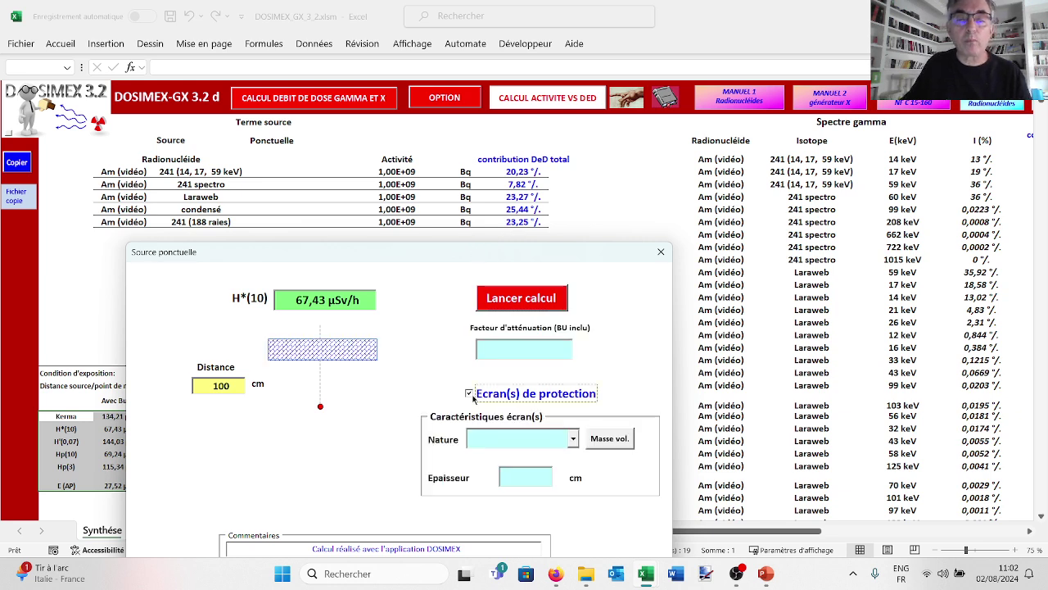
left_click(574, 440)
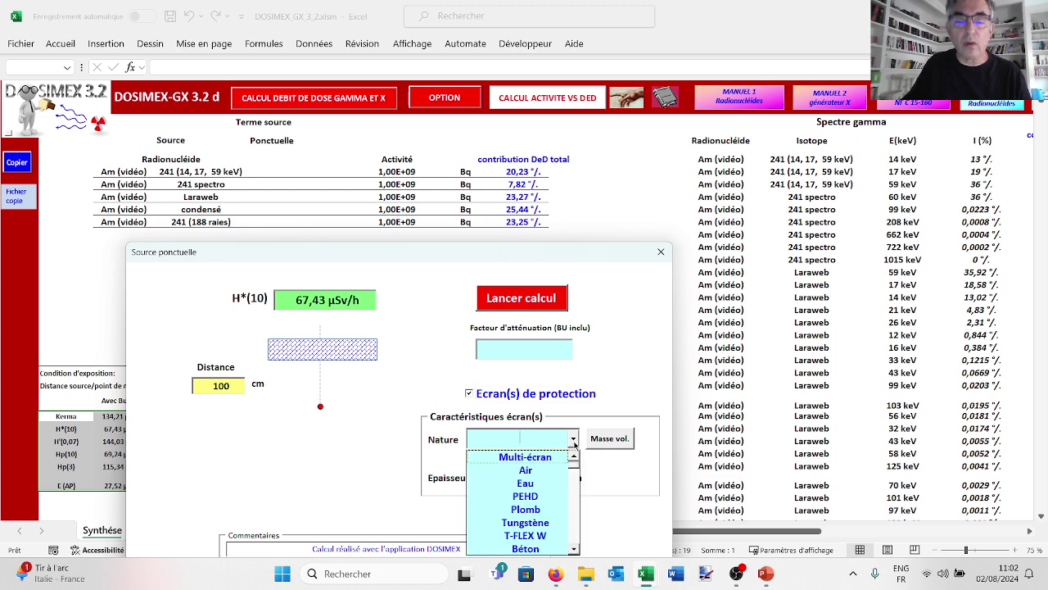
left_click(537, 509)
left_click(533, 476)
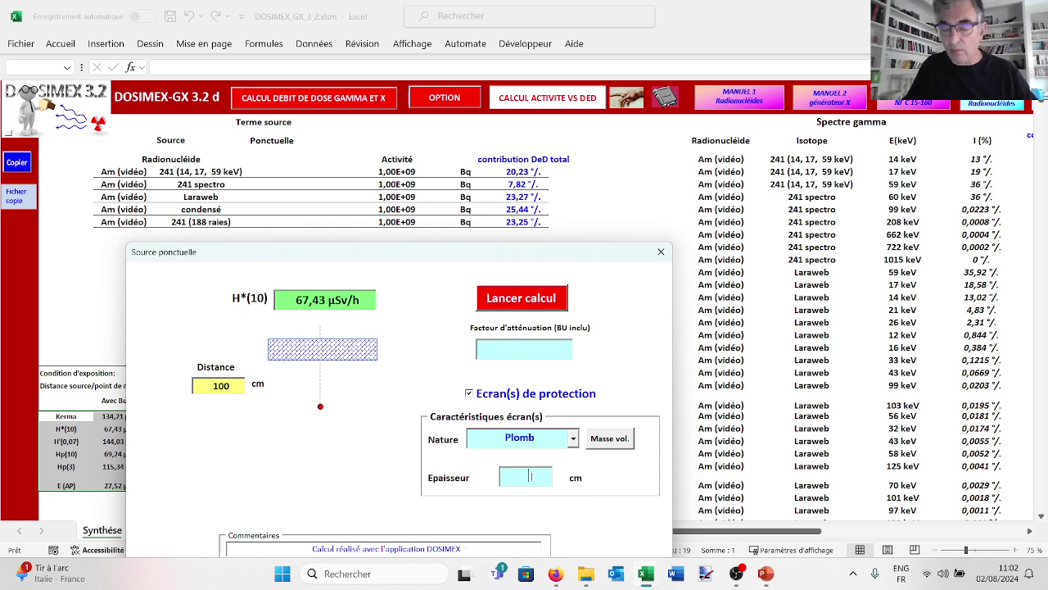
type("0,1")
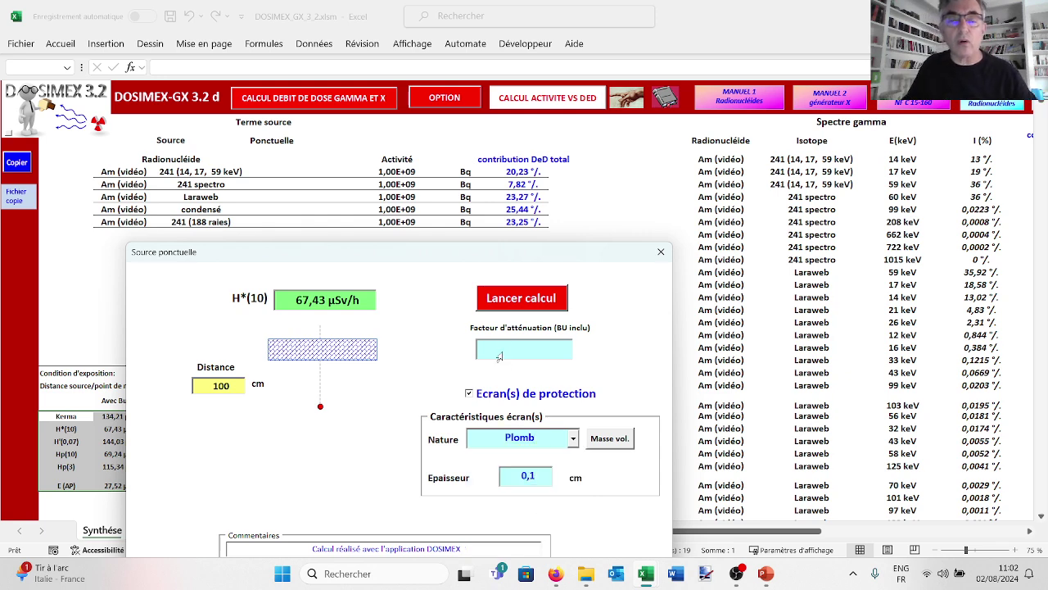
left_click(499, 302)
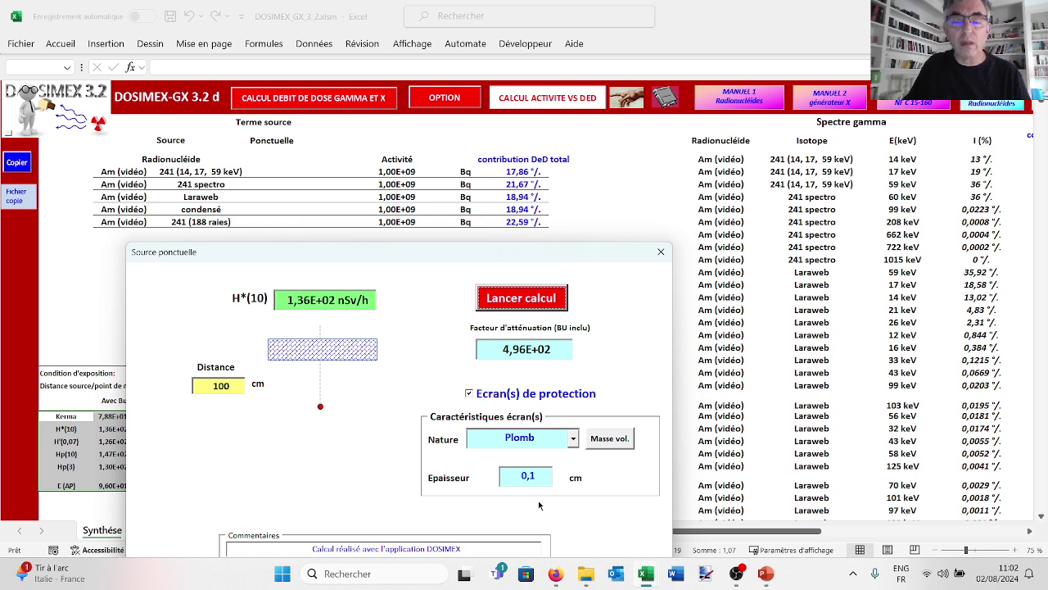
Set the lead screen's thickness to 0,3 cm and recalculate the dose rate
left_click(530, 477)
key("BackSpace")
type("3")
left_click(513, 302)
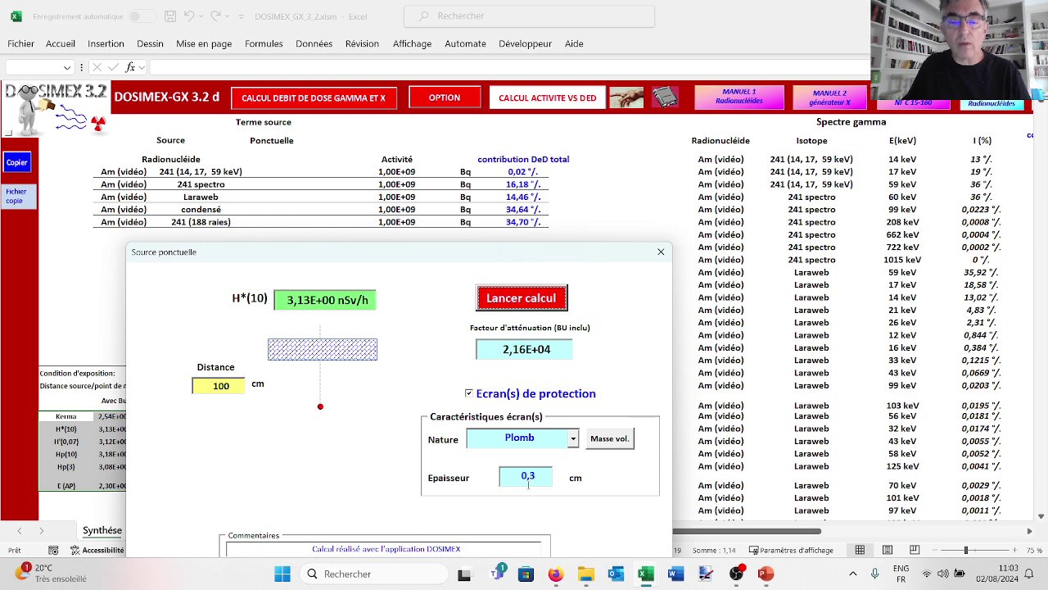
Set the lead screen's thickness to 1 cm and rerun the dose rate calculation
left_click_drag(536, 478, 514, 483)
type("1")
left_click(525, 302)
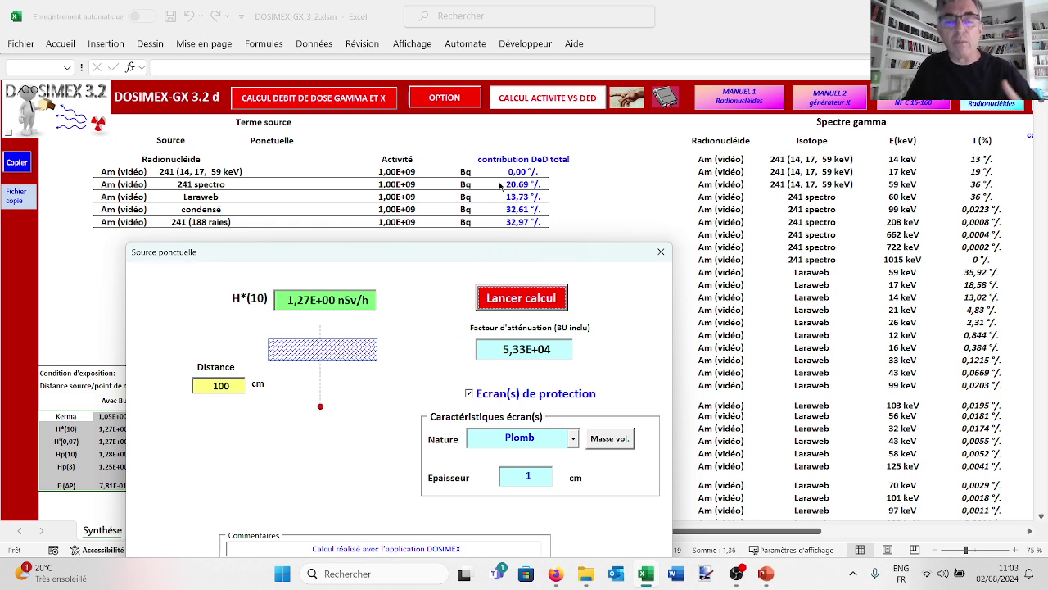
Set the lead screen's thickness to 5 cm, recalculate the dose rate, and close the point-source calculation
left_click(539, 476)
key("BackSpace")
type("5")
left_click(503, 300)
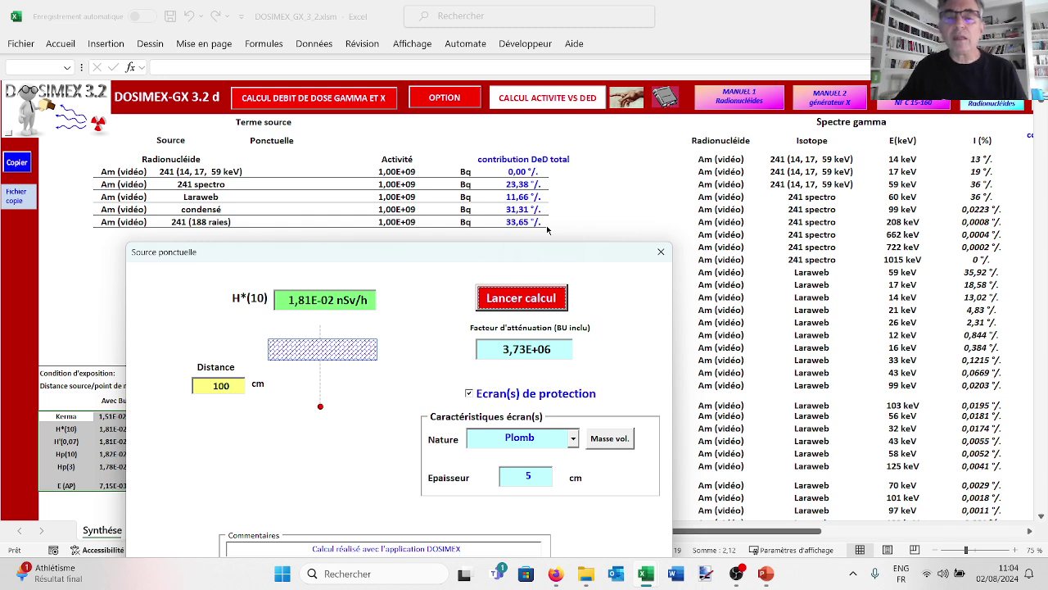
left_click(661, 255)
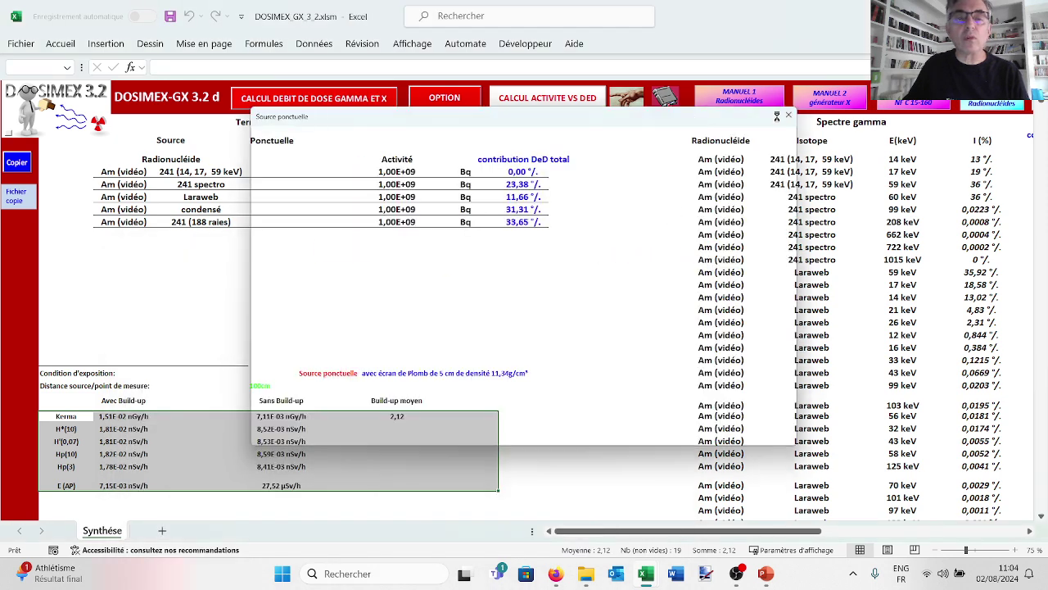
left_click(785, 117)
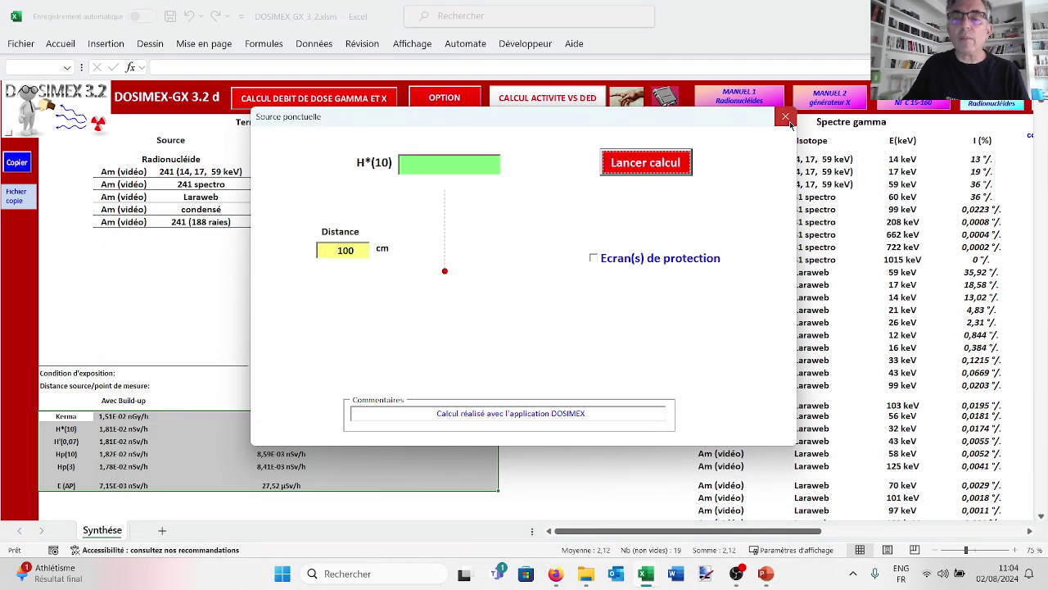
left_click(785, 117)
left_click(358, 100)
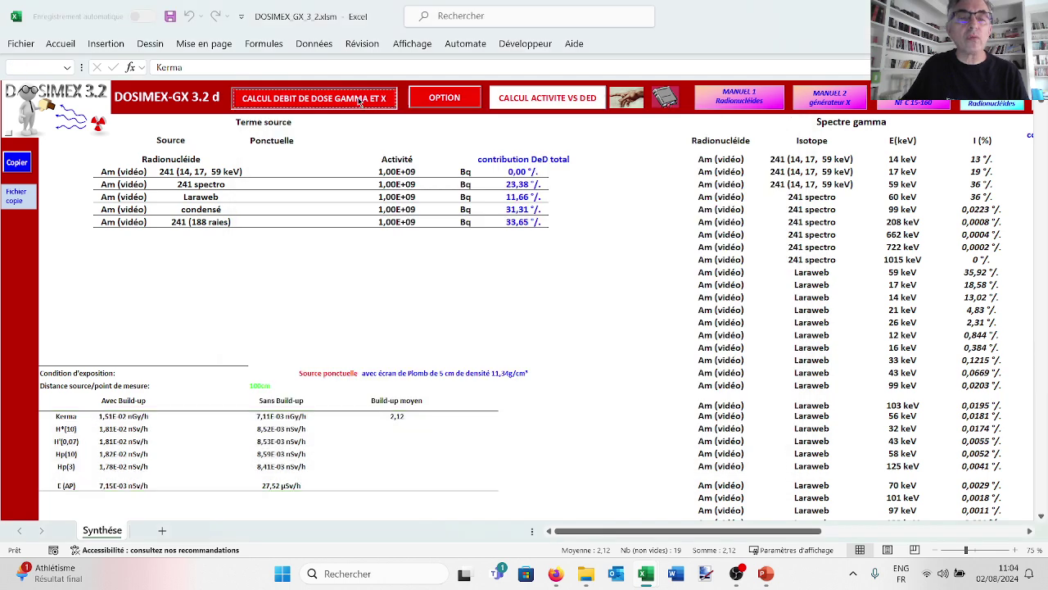
left_click(481, 366)
type("Am (vidéo")
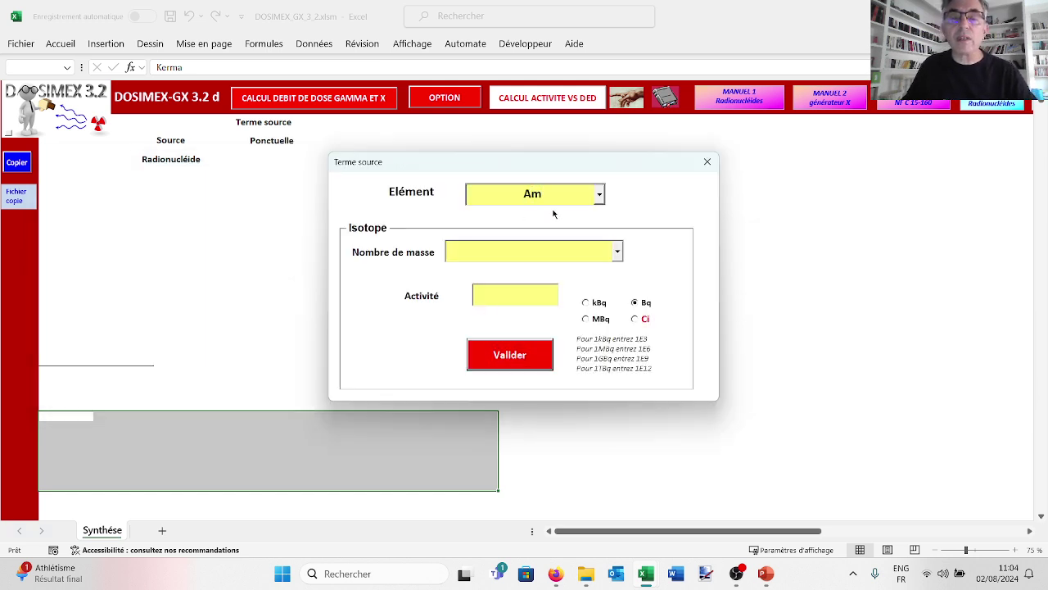
left_click(617, 254)
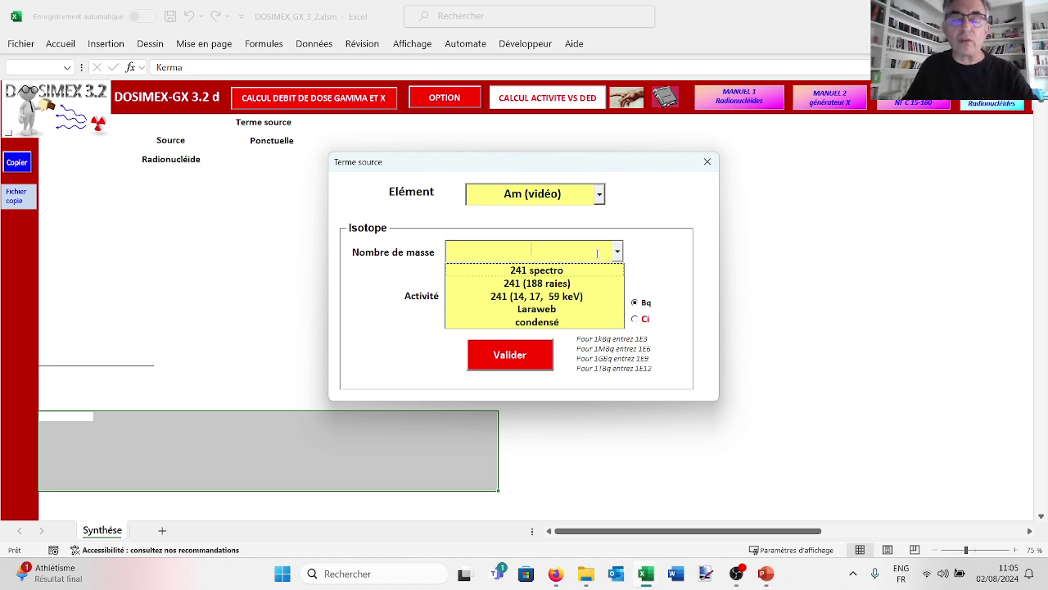
left_click(551, 322)
left_click(538, 299)
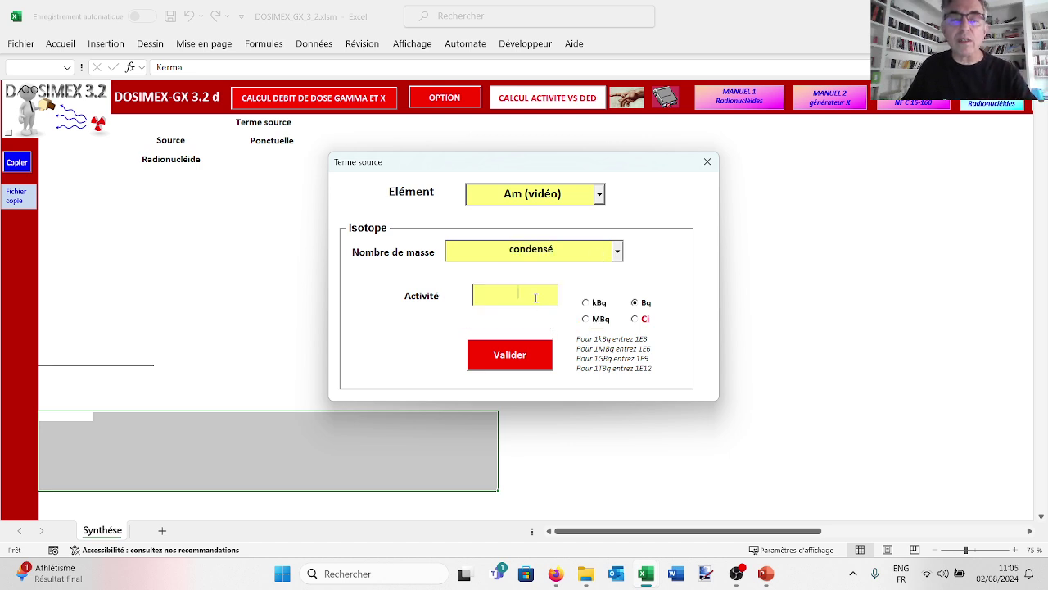
type("1E9")
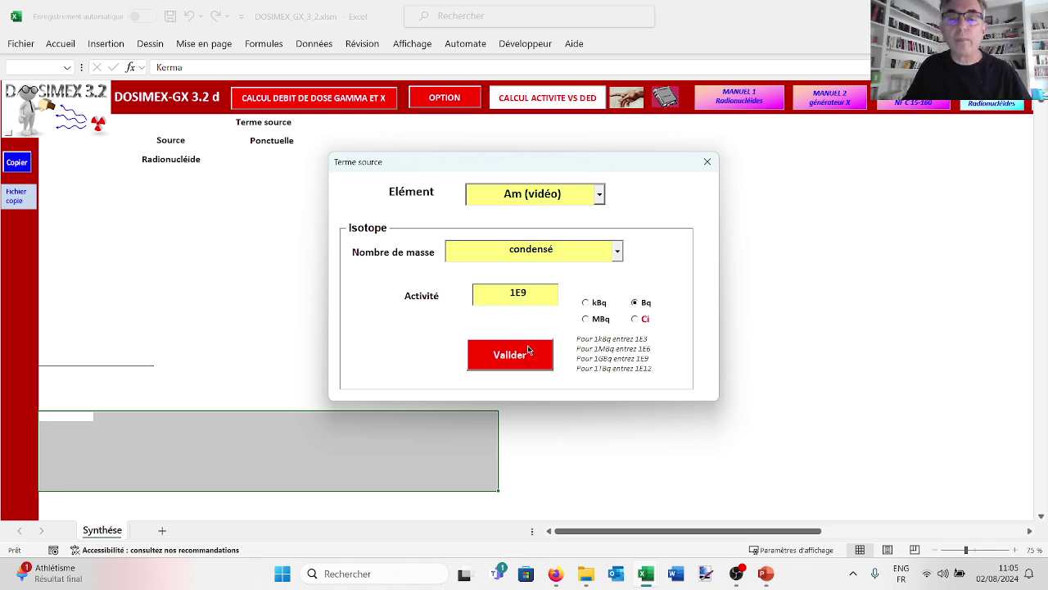
left_click(700, 173)
left_click(687, 188)
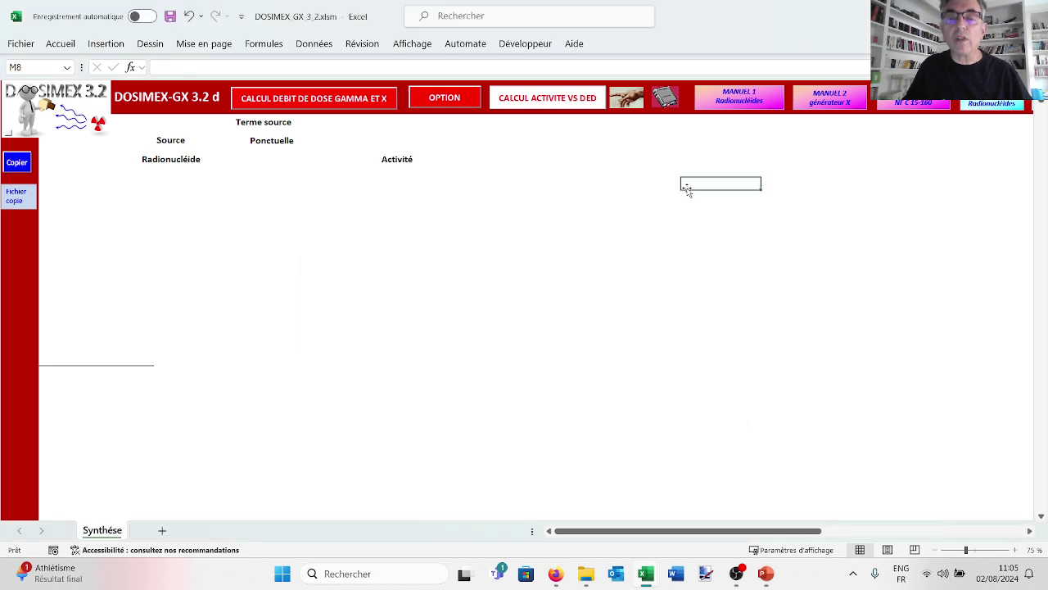
Start a new gamma dose rate calculation for a point source of Am (vidéo), isotope condensé, with an activity of 1E9 Bq
scroll(687, 194, "down", 1, "ctrl")
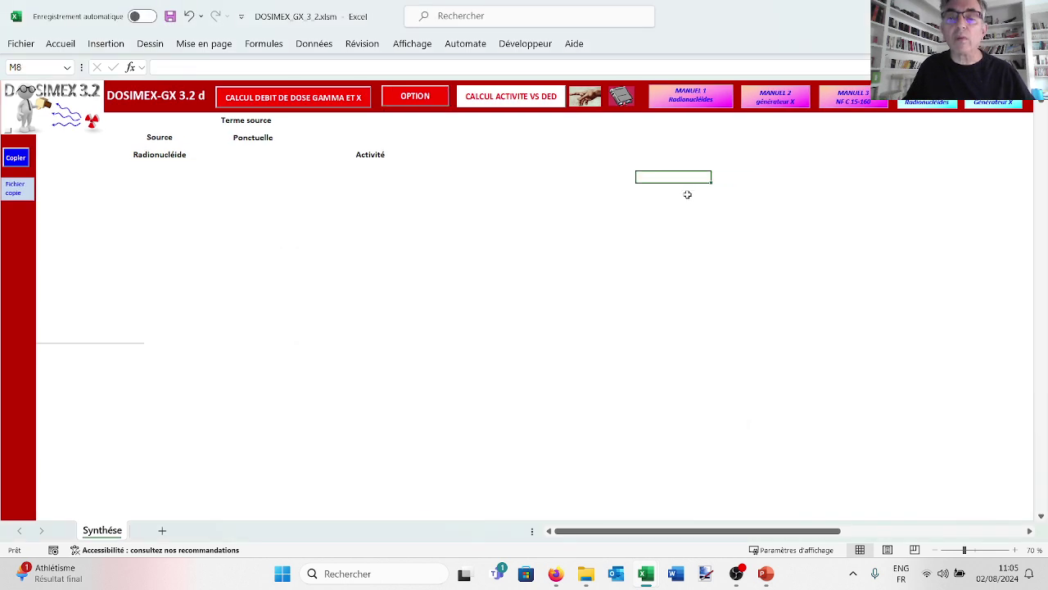
left_click(328, 104)
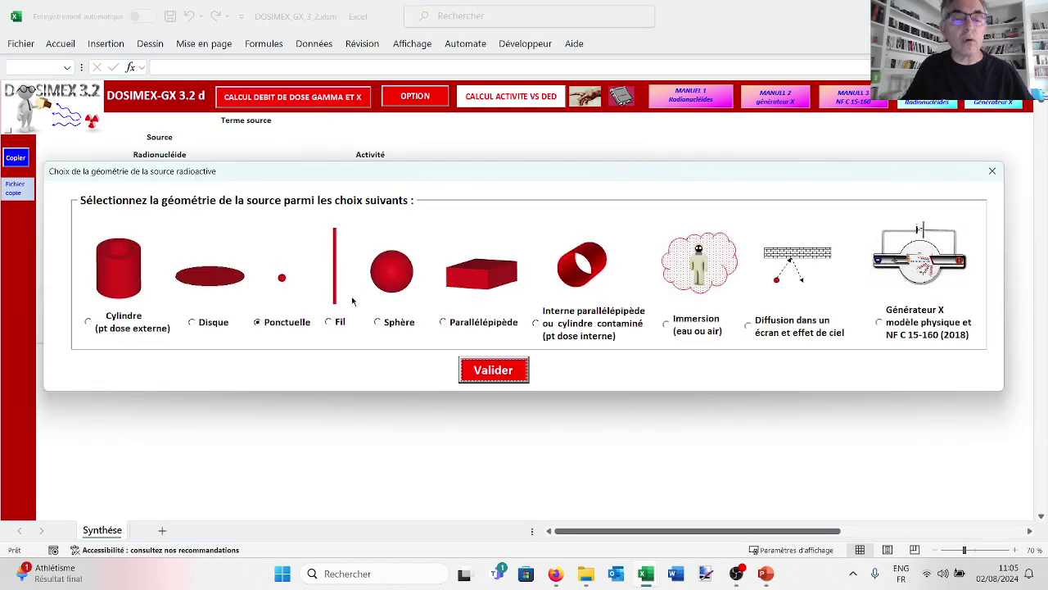
left_click(485, 369)
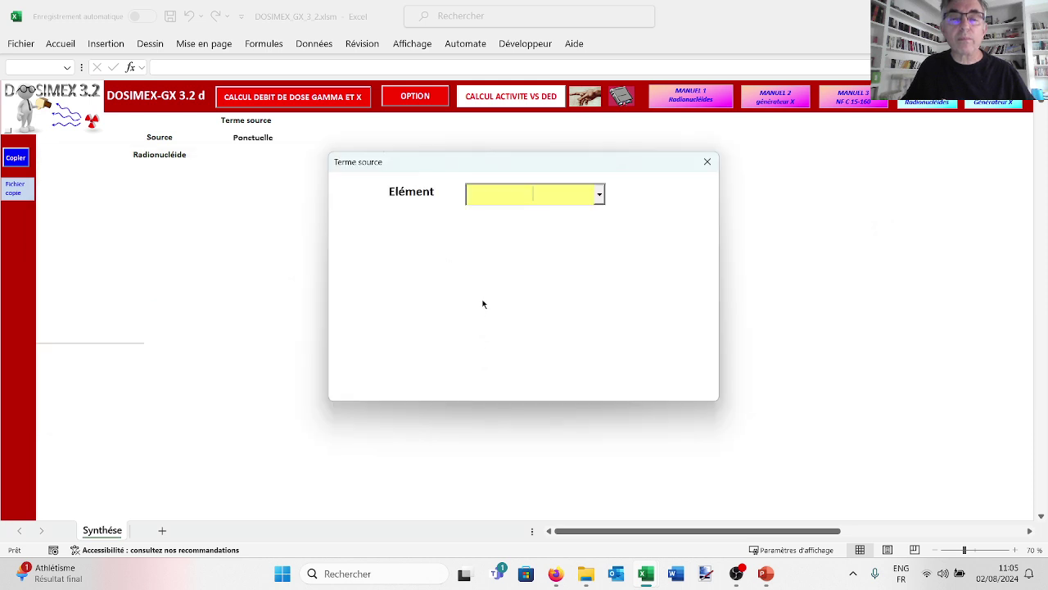
type("Am (vidéo")
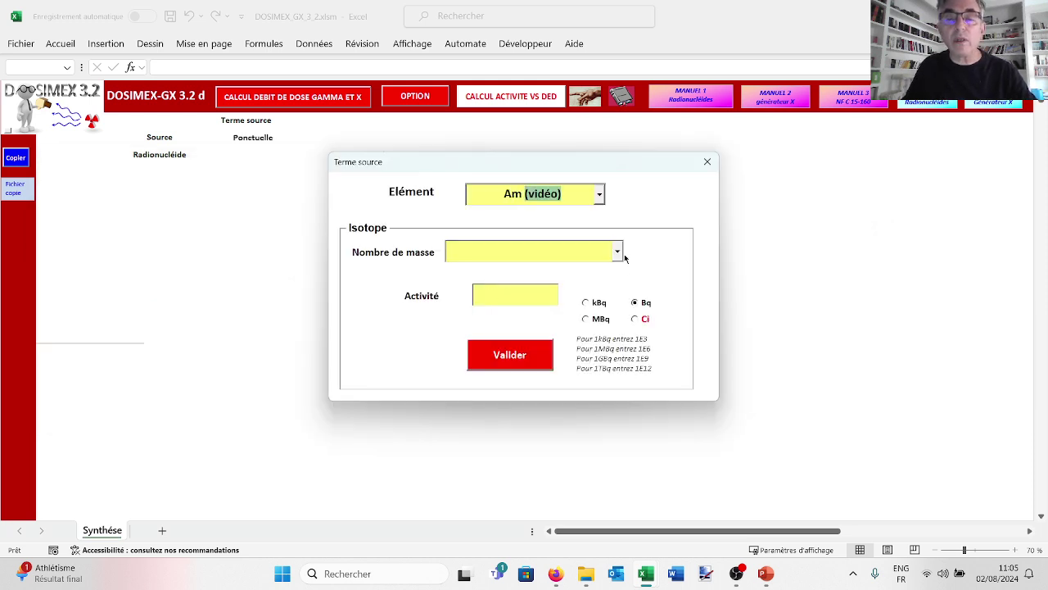
left_click(617, 251)
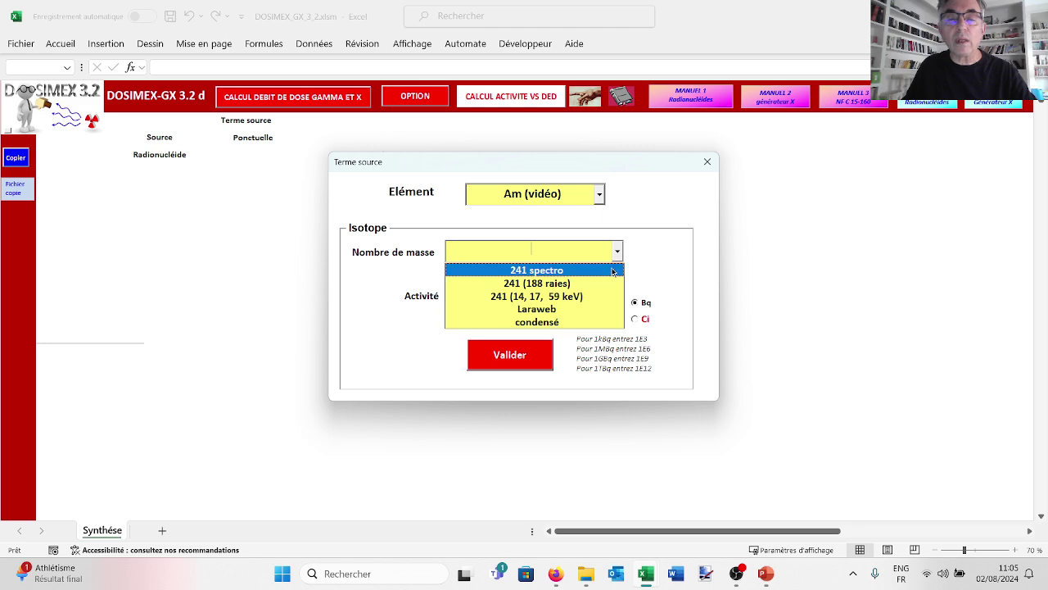
left_click(584, 321)
left_click(538, 296)
type("1E9")
left_click(516, 353)
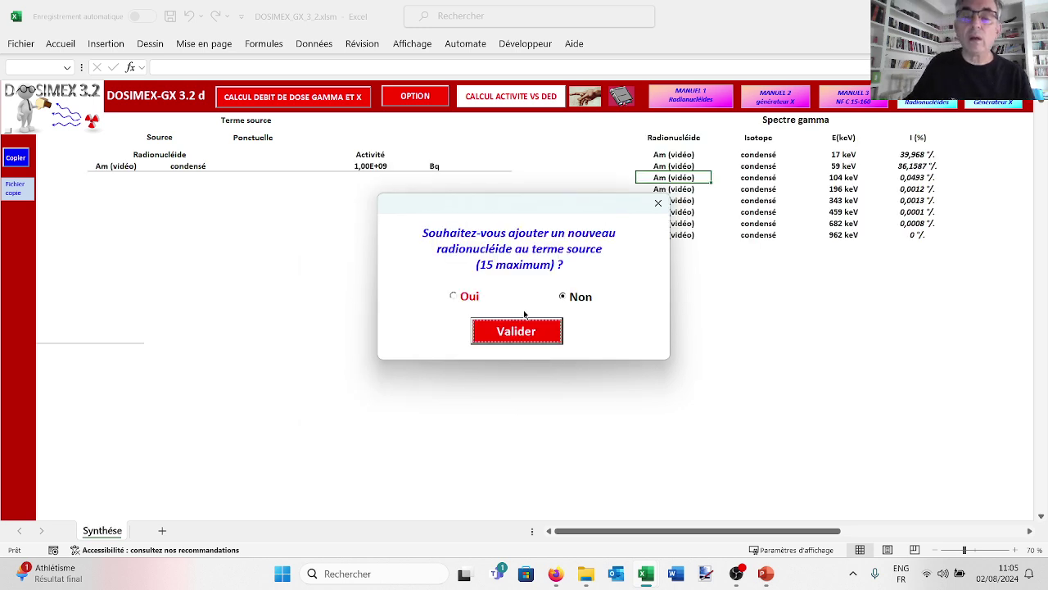
Keep the condensé spectrum as the only radionuclide and calculate its unshielded H*(10) dose rate at 100 cm
left_click(522, 329)
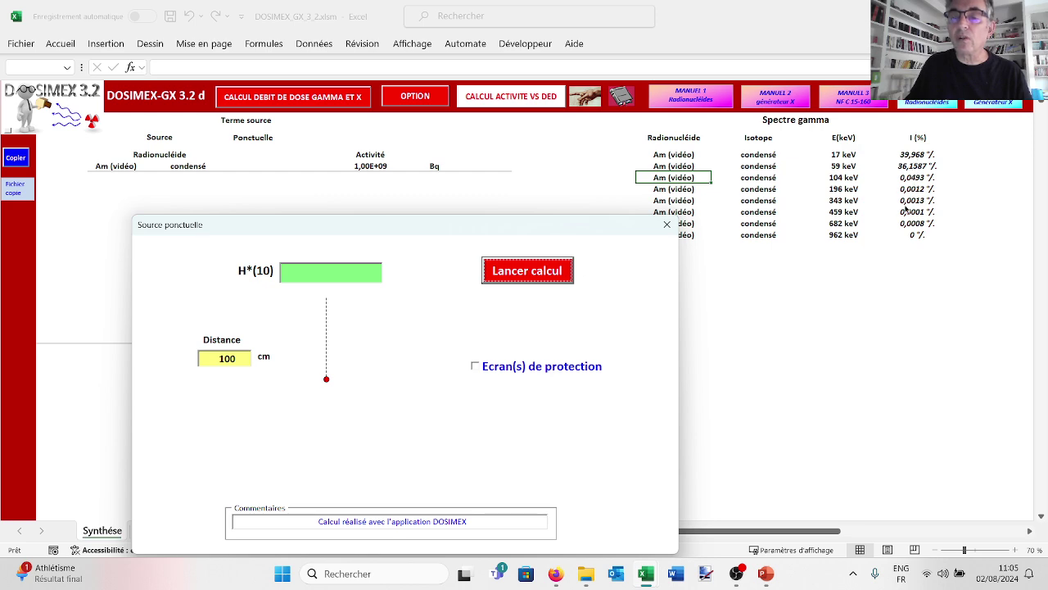
left_click(535, 275)
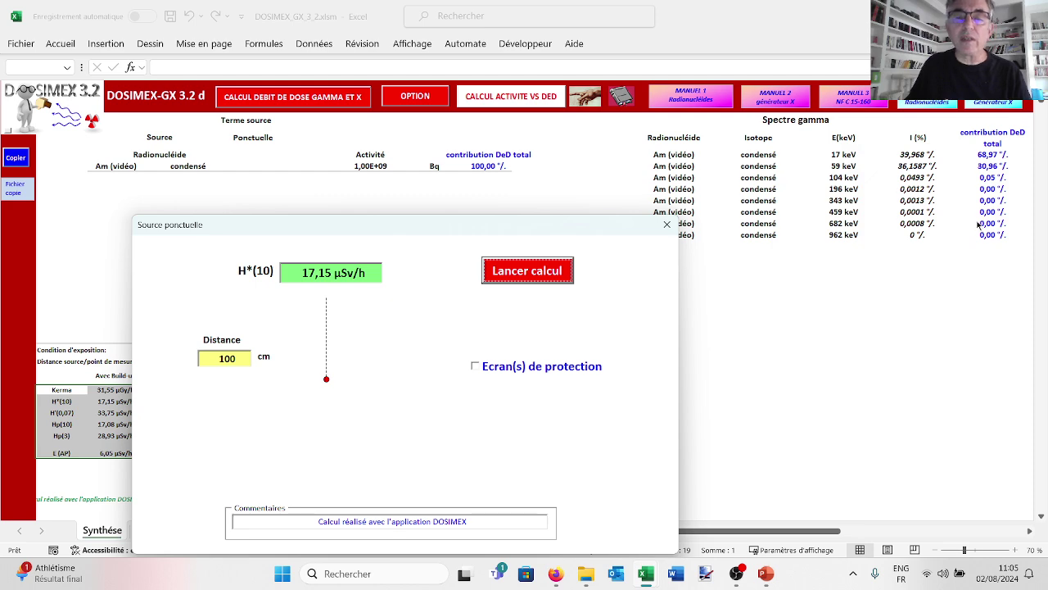
Add a lead (Plomb) protective screen 0,1 cm thick to the point source and calculate the shielded dose rate
left_click(475, 368)
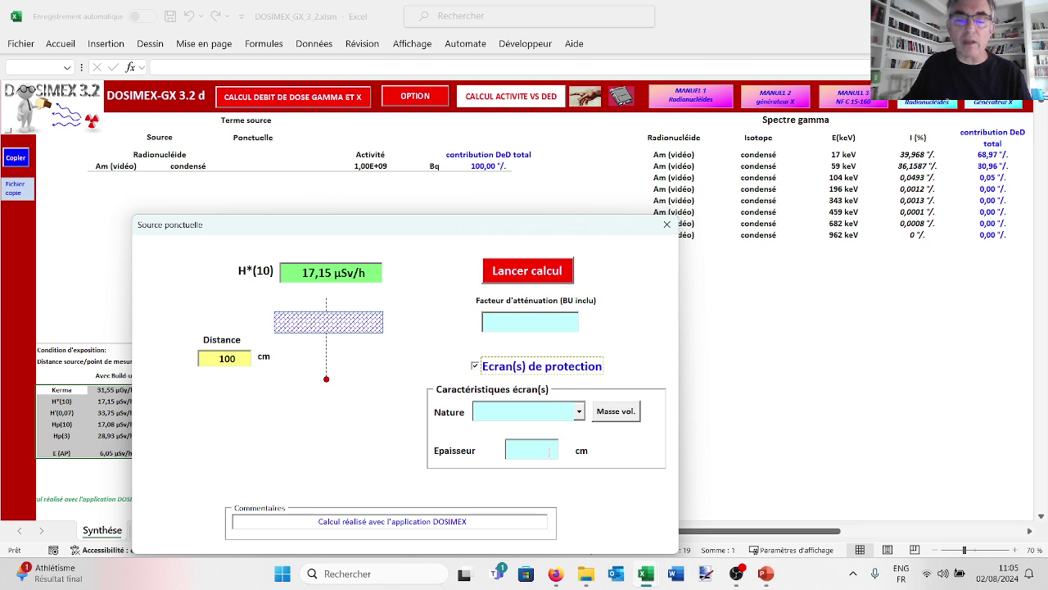
left_click(579, 411)
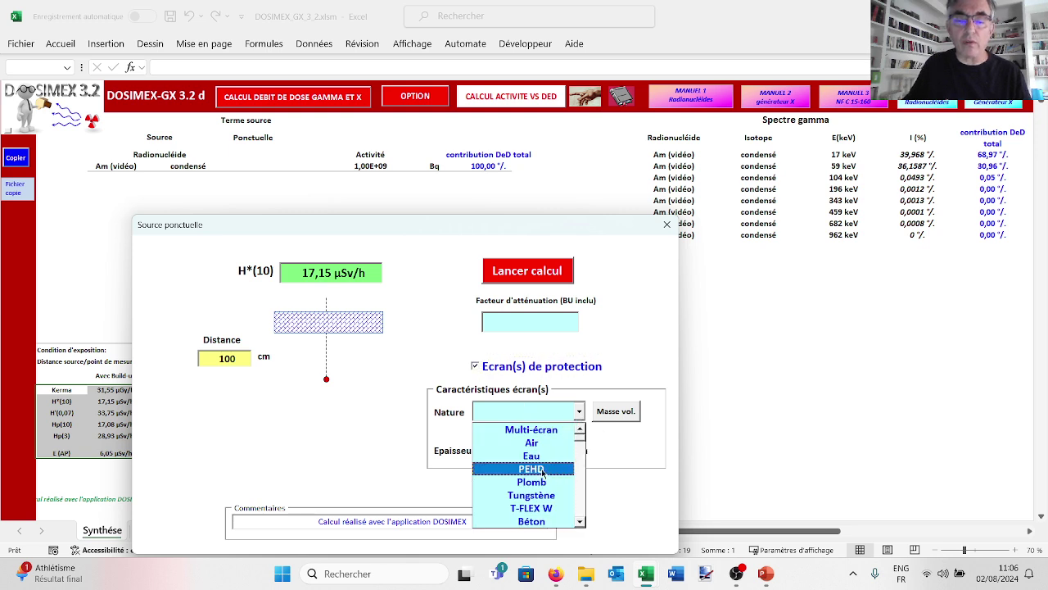
left_click(538, 482)
left_click(544, 444)
type("0,")
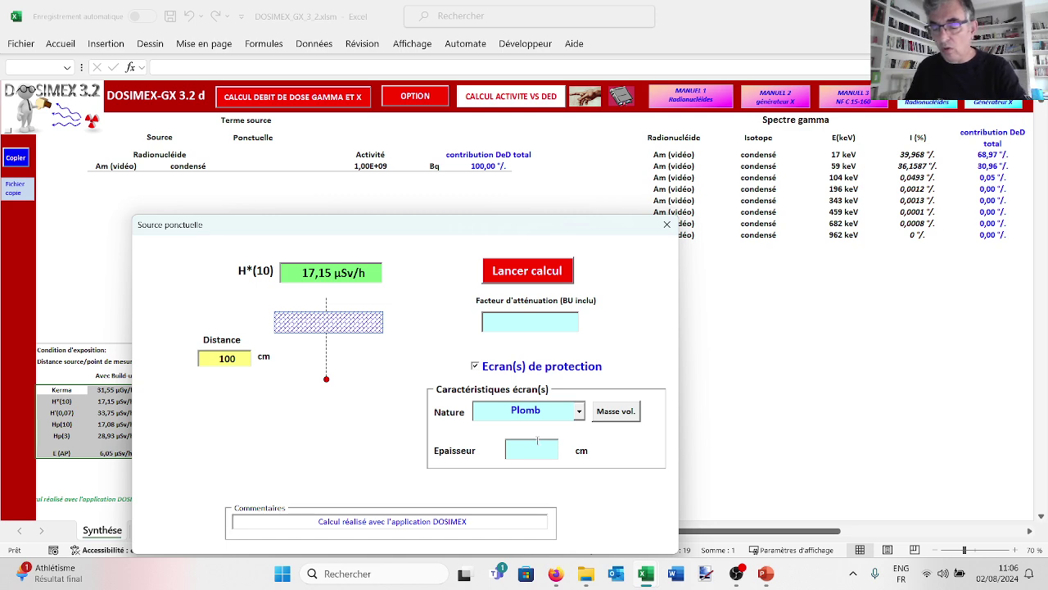
type("1")
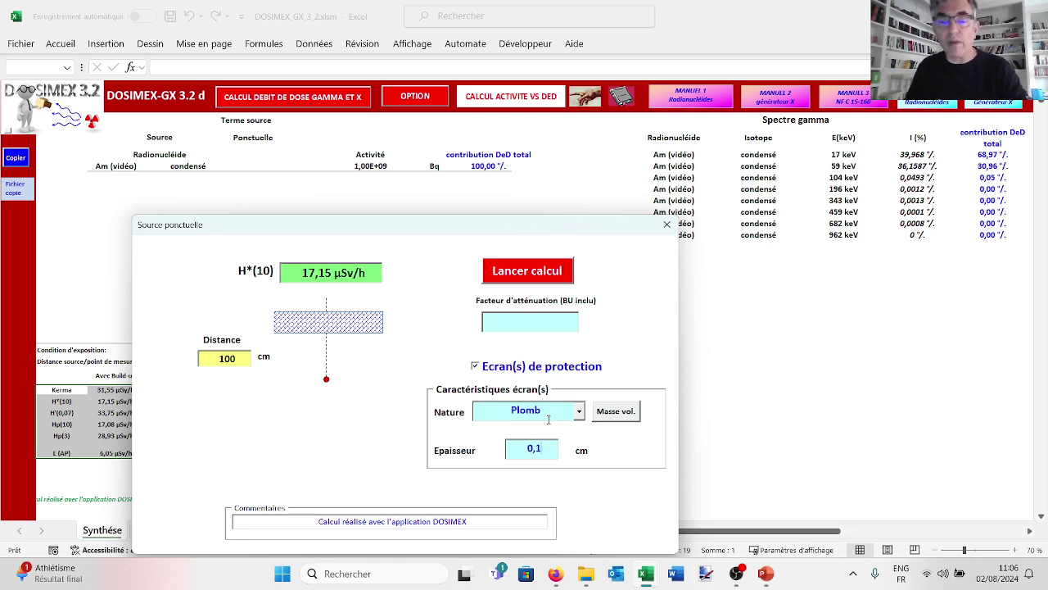
left_click(519, 278)
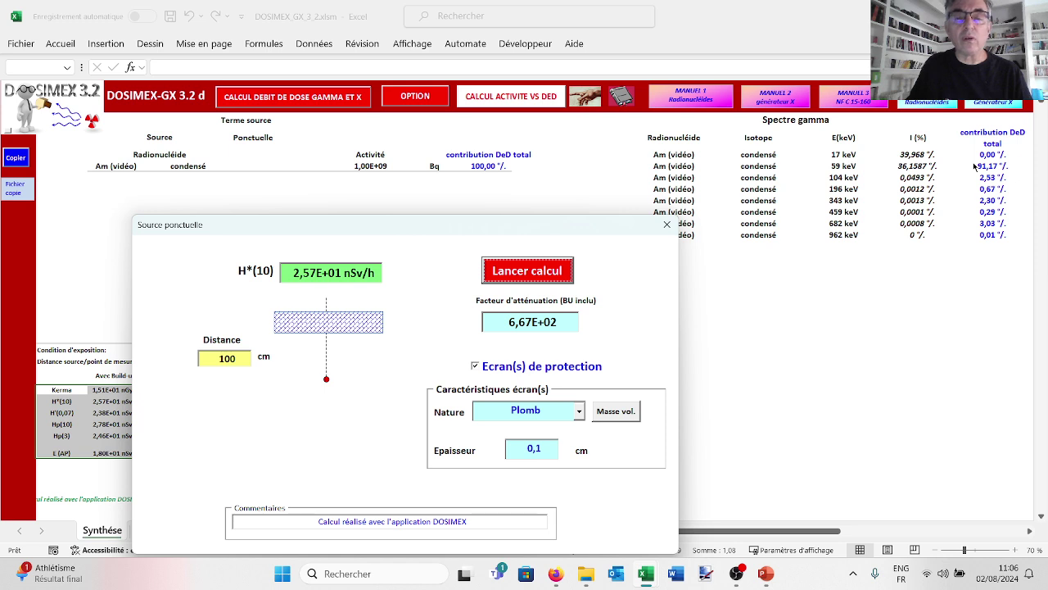
Set the lead screen's thickness to 1 cm, rerun the calculation, and move the dialog clear of the gamma spectrum table
left_click(546, 450)
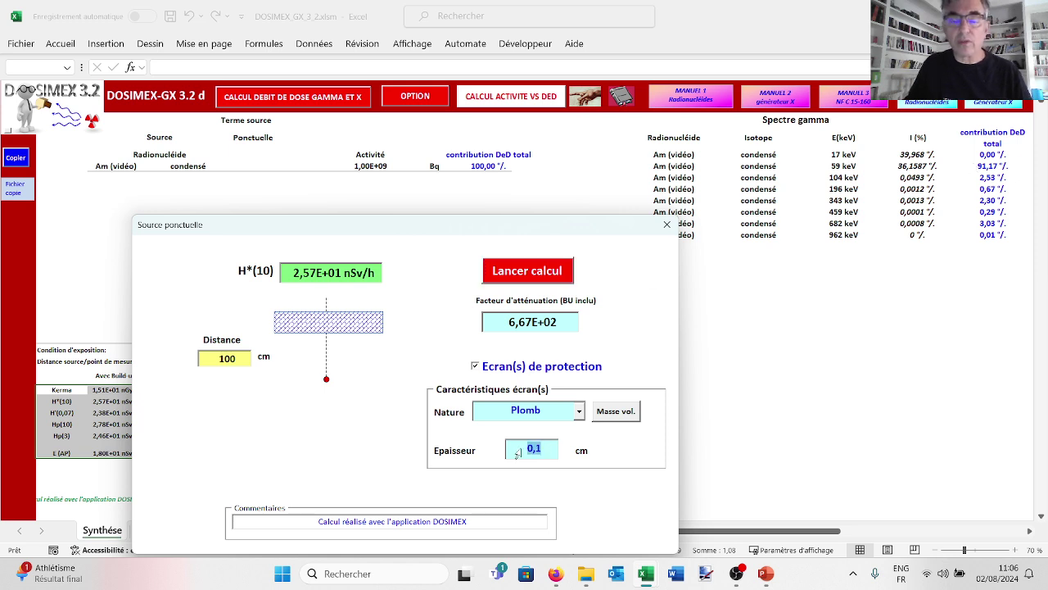
type("1")
left_click(521, 271)
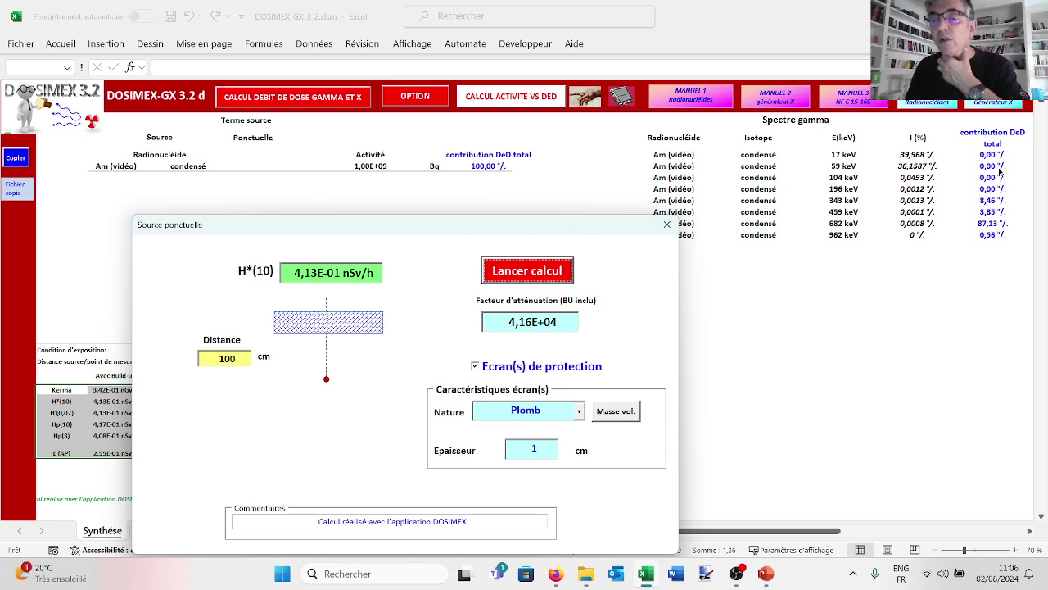
left_click_drag(582, 218, 510, 208)
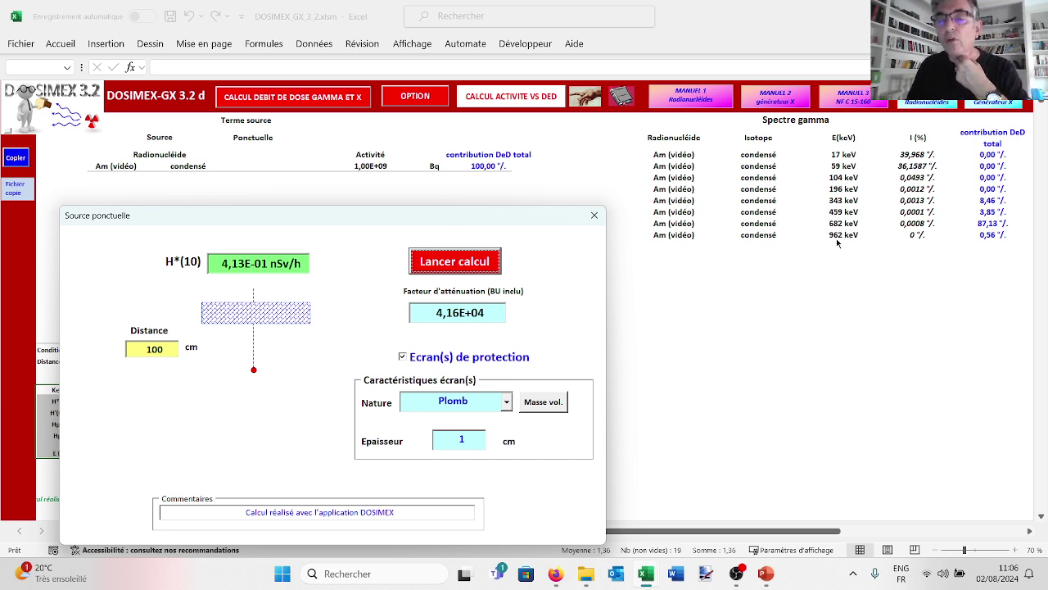
Set the lead screen's thickness to 5 cm and recalculate the condensé spectrum's dose rate
double_click(461, 440)
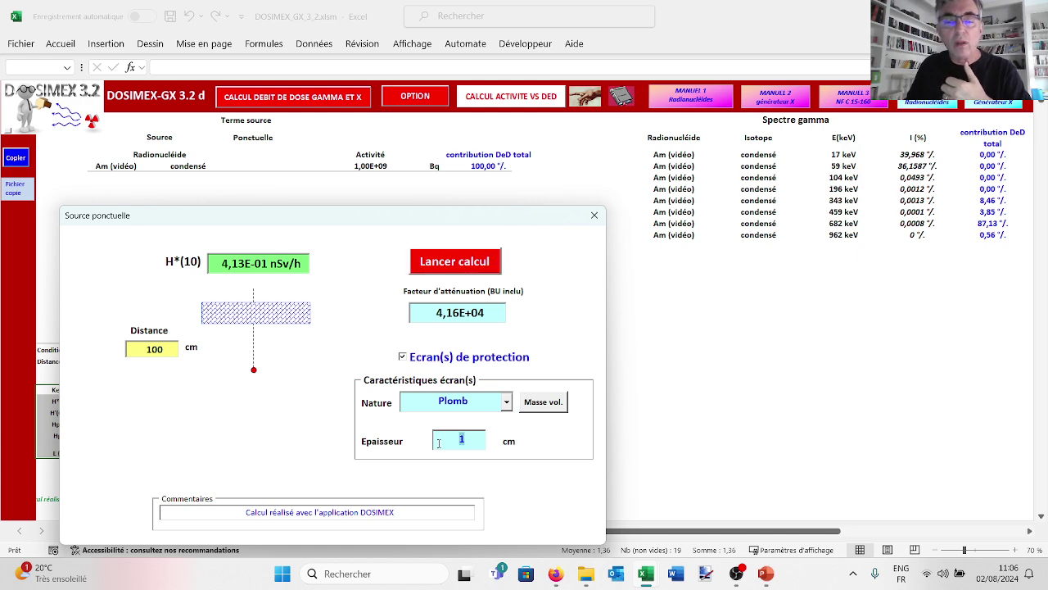
type("5")
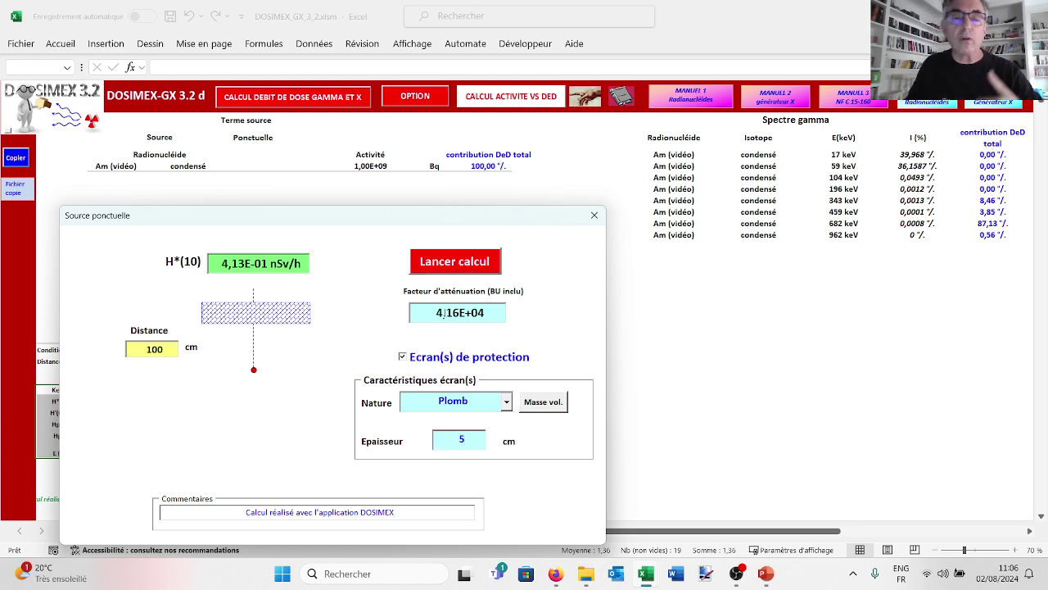
left_click(450, 263)
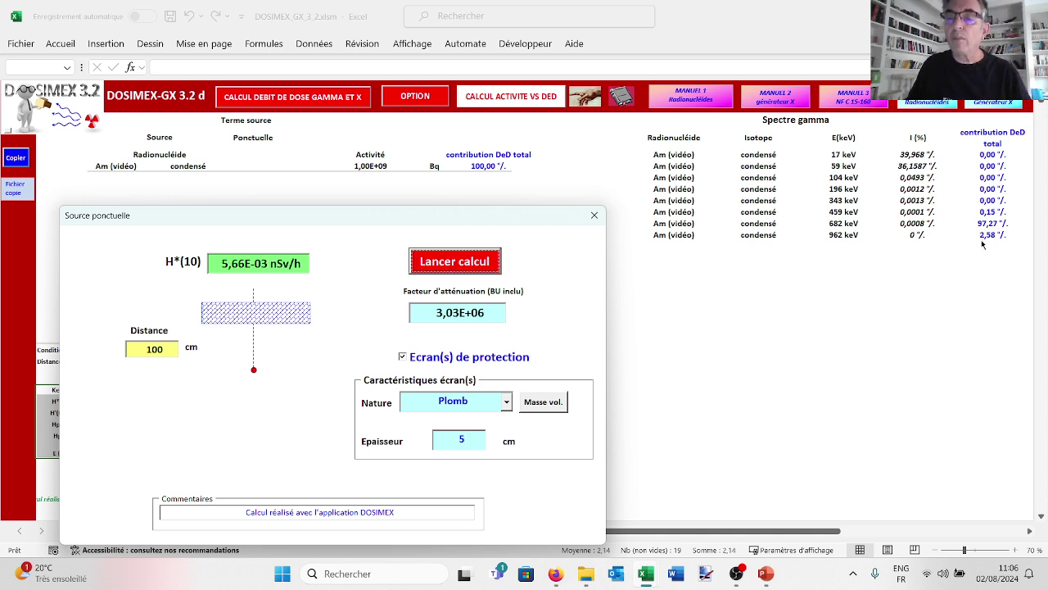
Increase the lead screen's thickness to 10 cm and recalculate the dose rate
left_click_drag(478, 443, 451, 444)
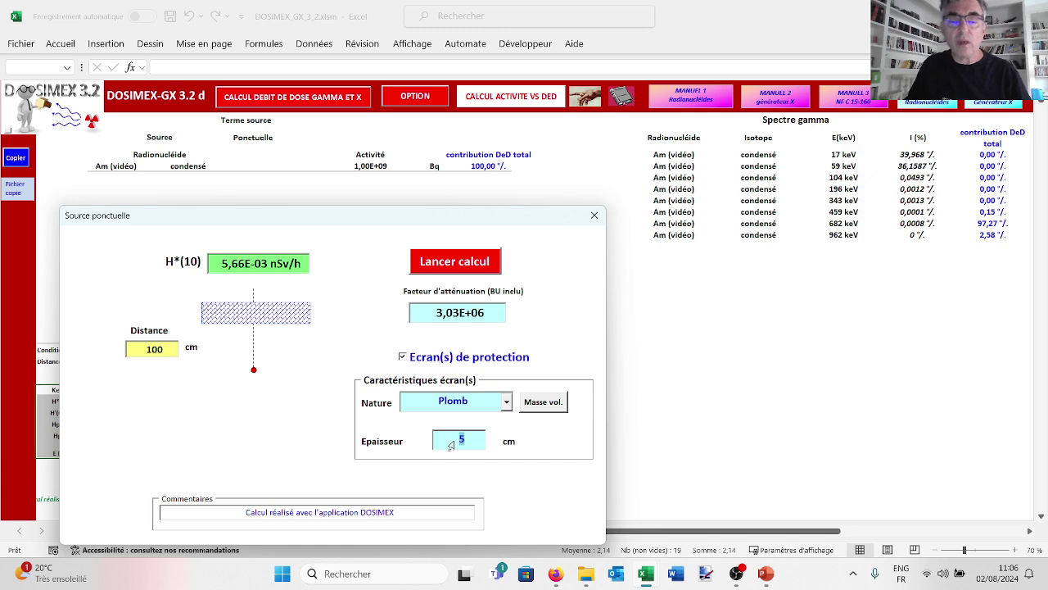
type("10")
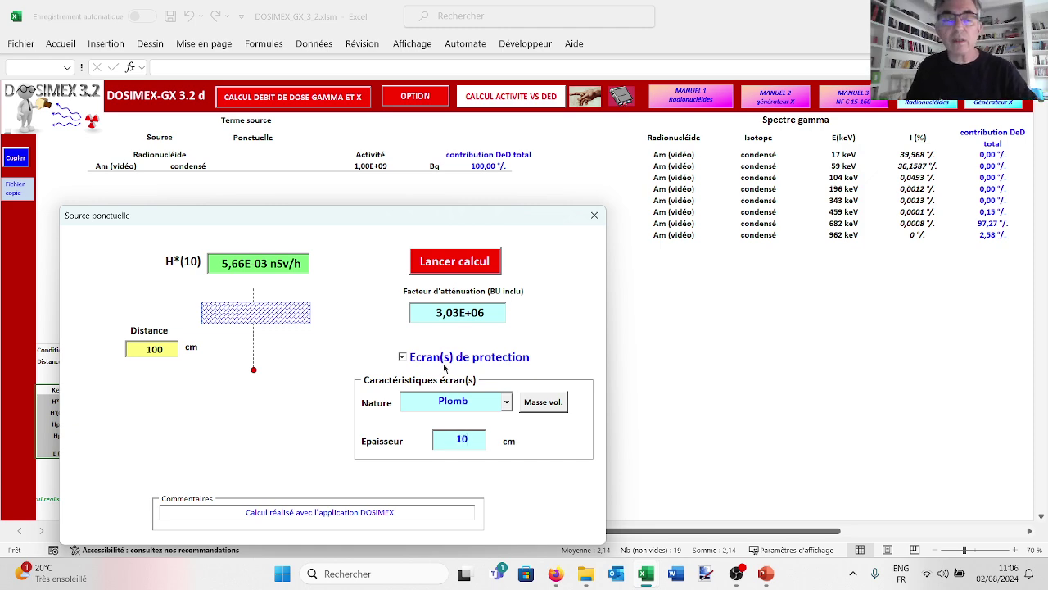
left_click(449, 262)
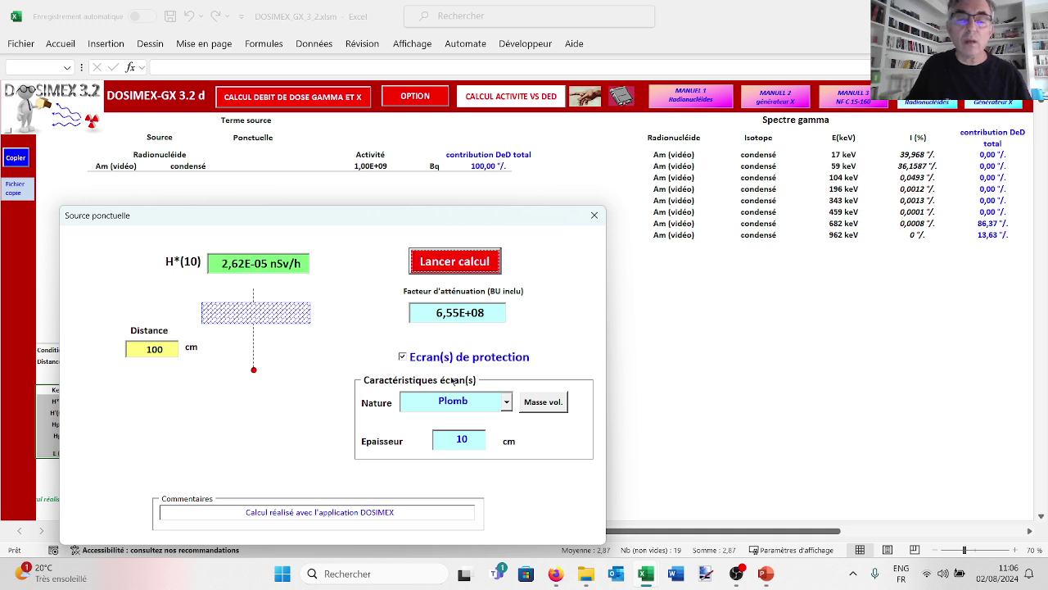
Set the lead screen's thickness to 20 cm, recalculate the dose rate, and close the point-source calculation
left_click_drag(480, 440, 437, 443)
type("20")
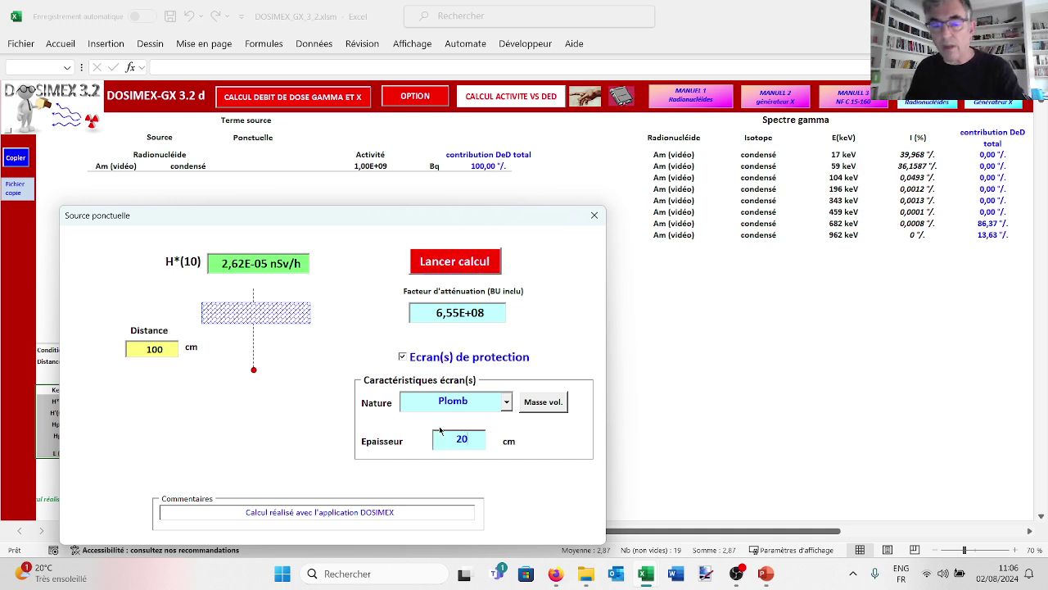
left_click(448, 263)
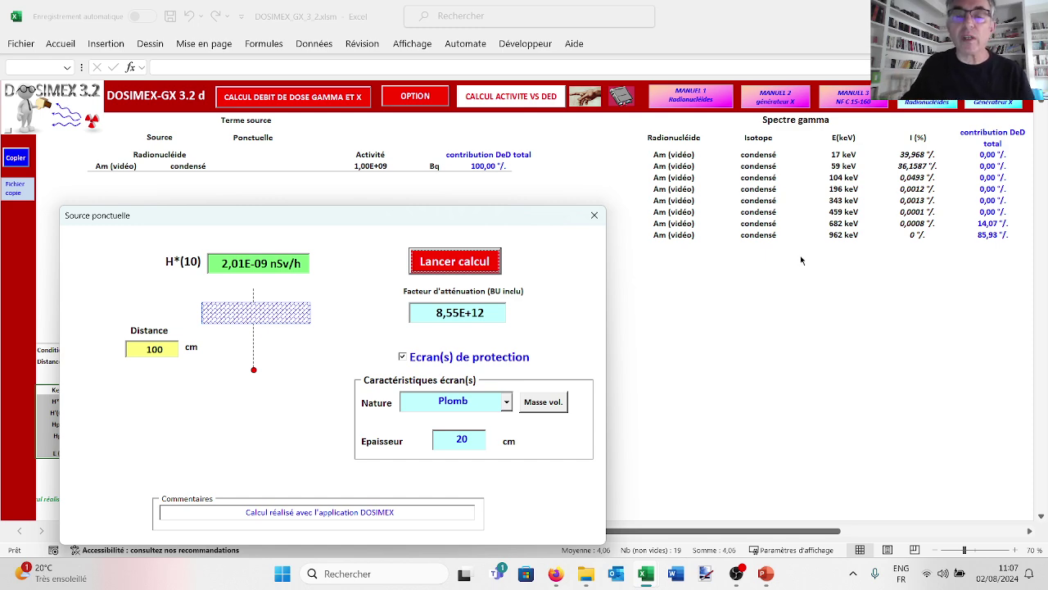
left_click(595, 217)
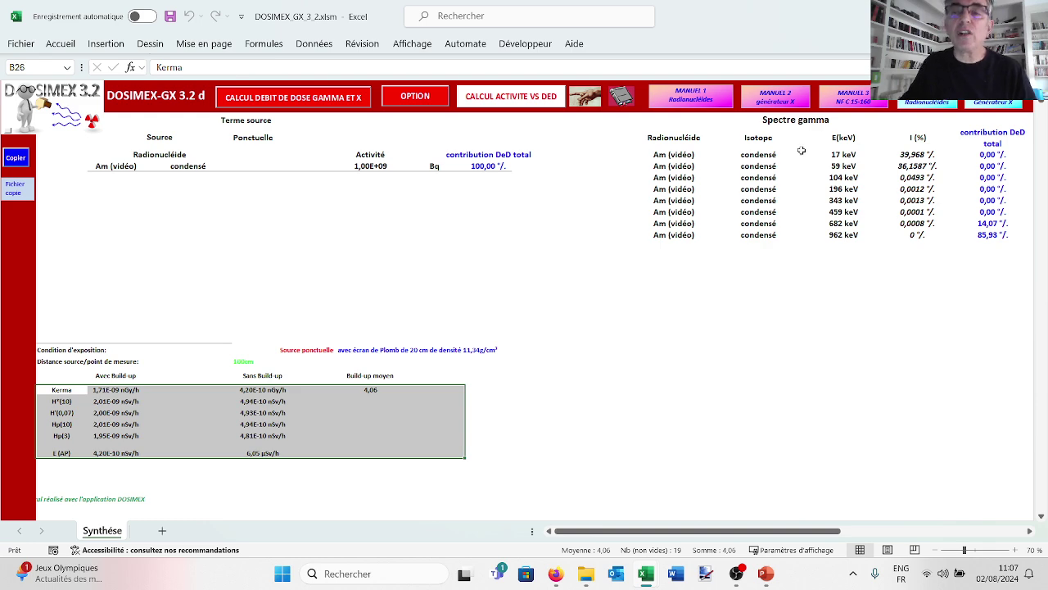
Open the DOSIMEX-GX gamma emission (radionuclides) validation dossier as a full-screen PDF in Acrobat and go to its table of contents
left_click(922, 104)
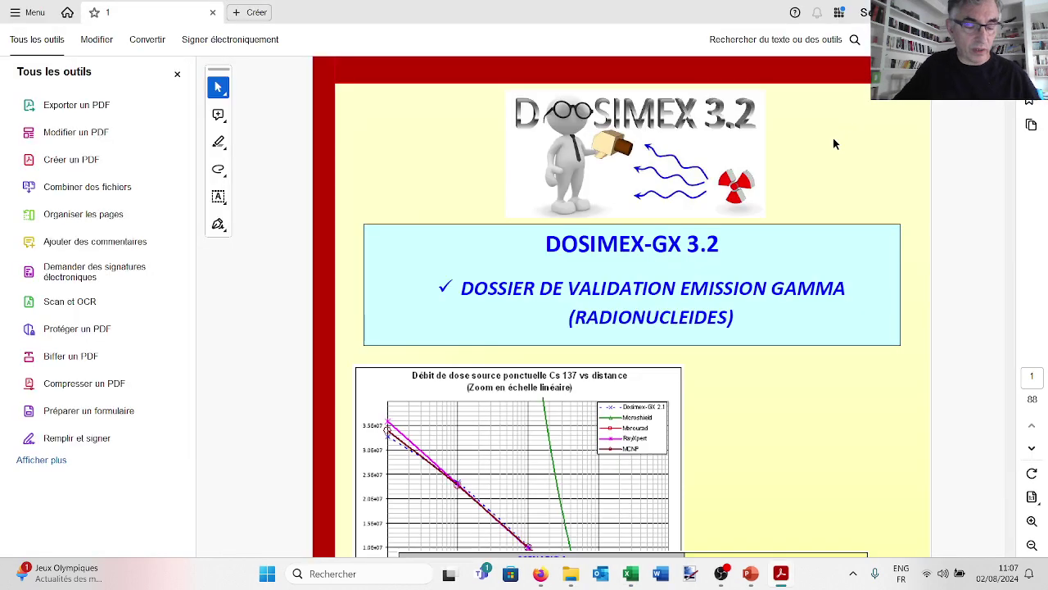
key("ctrl+l")
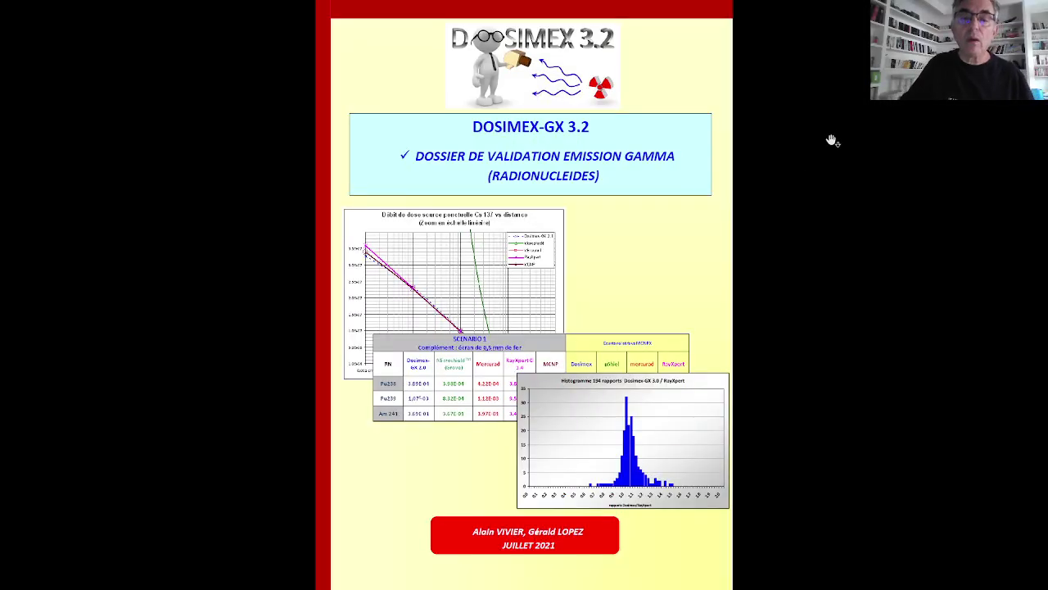
left_click(522, 270)
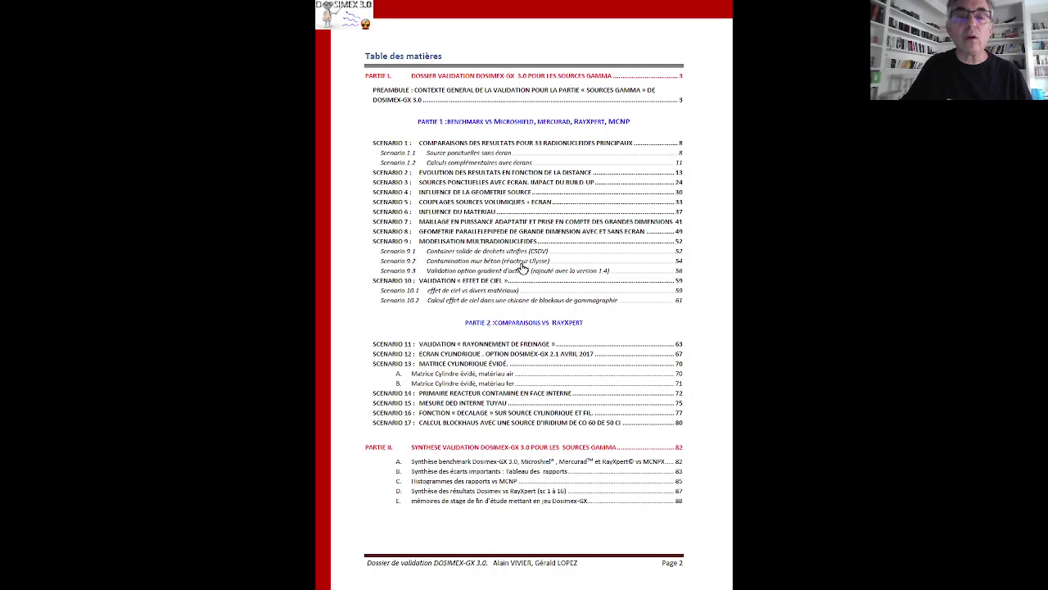
Go to Scenario 1 of the dossier and examine the unshielded point-source benchmark table for 33 radionuclides and its results analysis
left_click(520, 250)
left_click(519, 250)
left_click(519, 249)
left_click(519, 248)
left_click(518, 246)
left_click(517, 245)
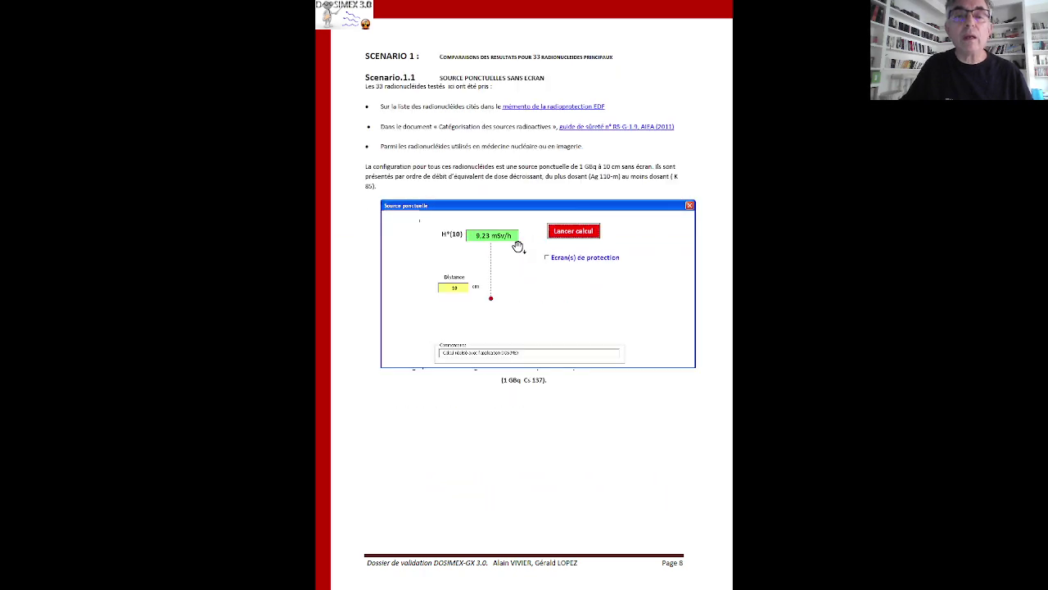
left_click(480, 207)
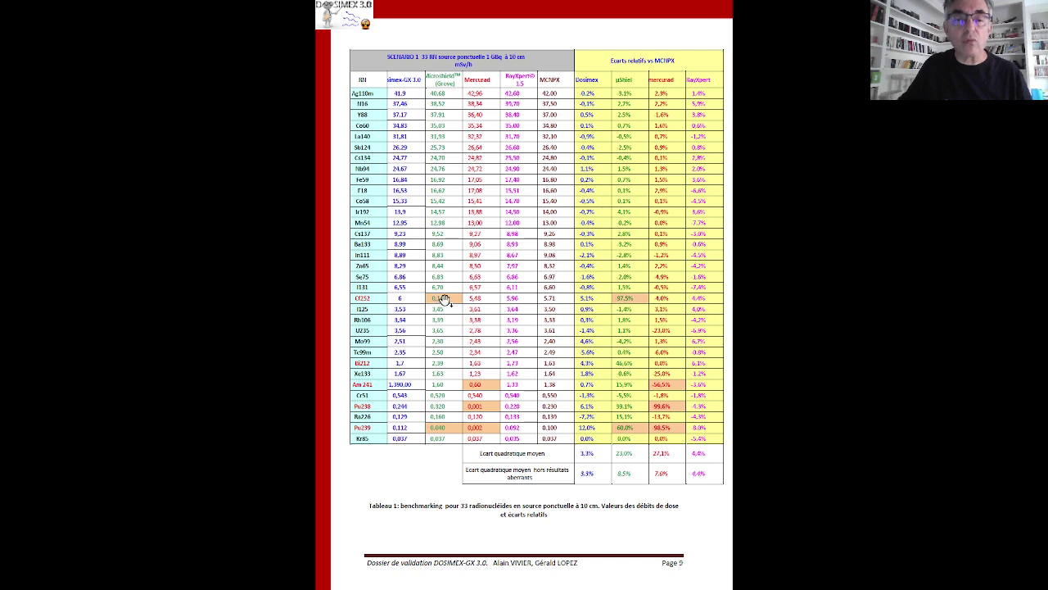
scroll(439, 341, "down", 2)
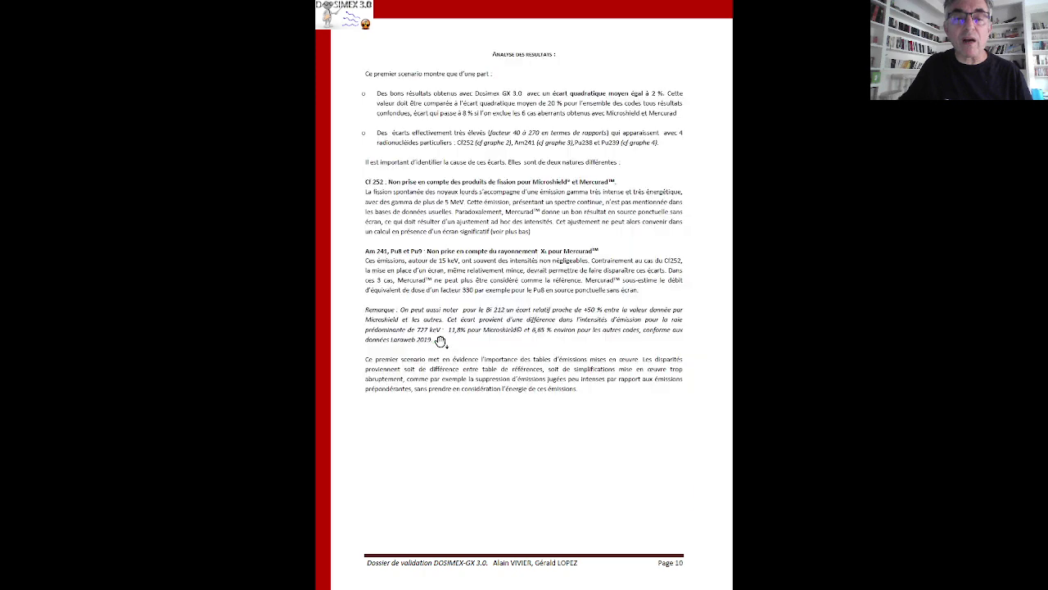